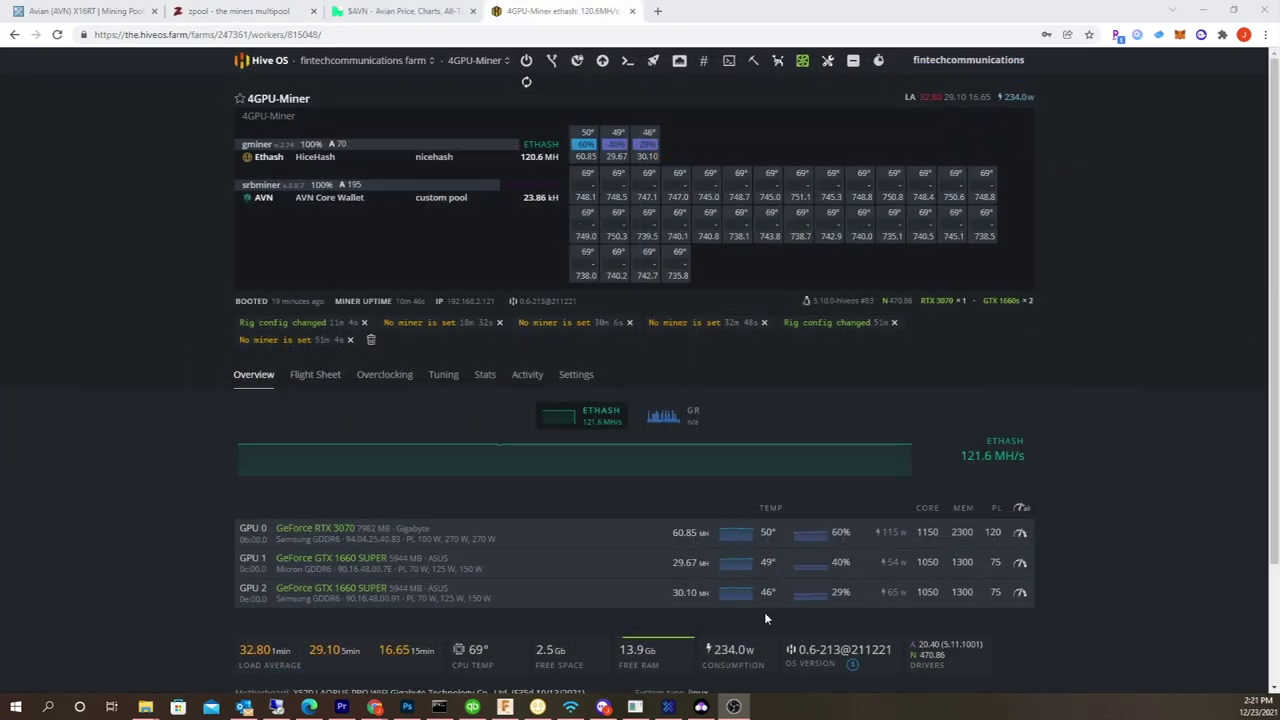
# Open the 4GPU-Miner worker selector to list the farm's other workers.
pyautogui.click(480, 62)
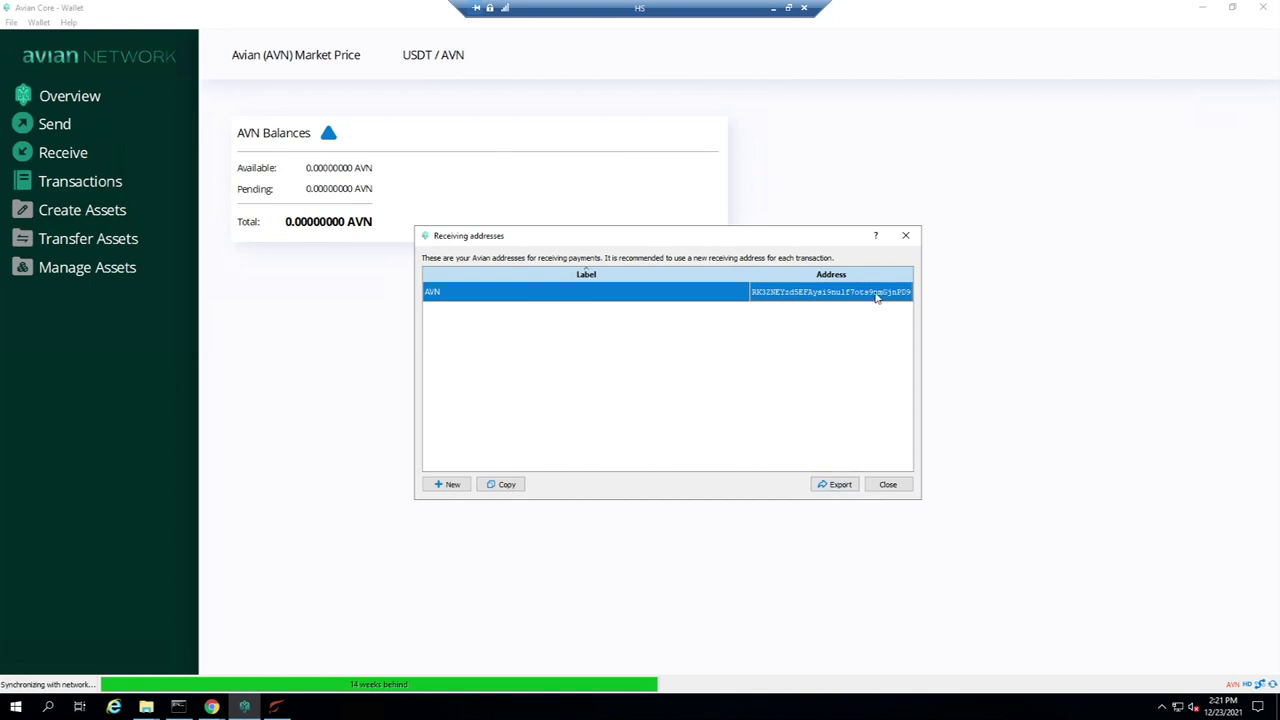
# Reopen the Avian Core wallet's receiving addresses and bring up copy options for the AVN address.
pyautogui.click(889, 485)
pyautogui.click(12, 22)
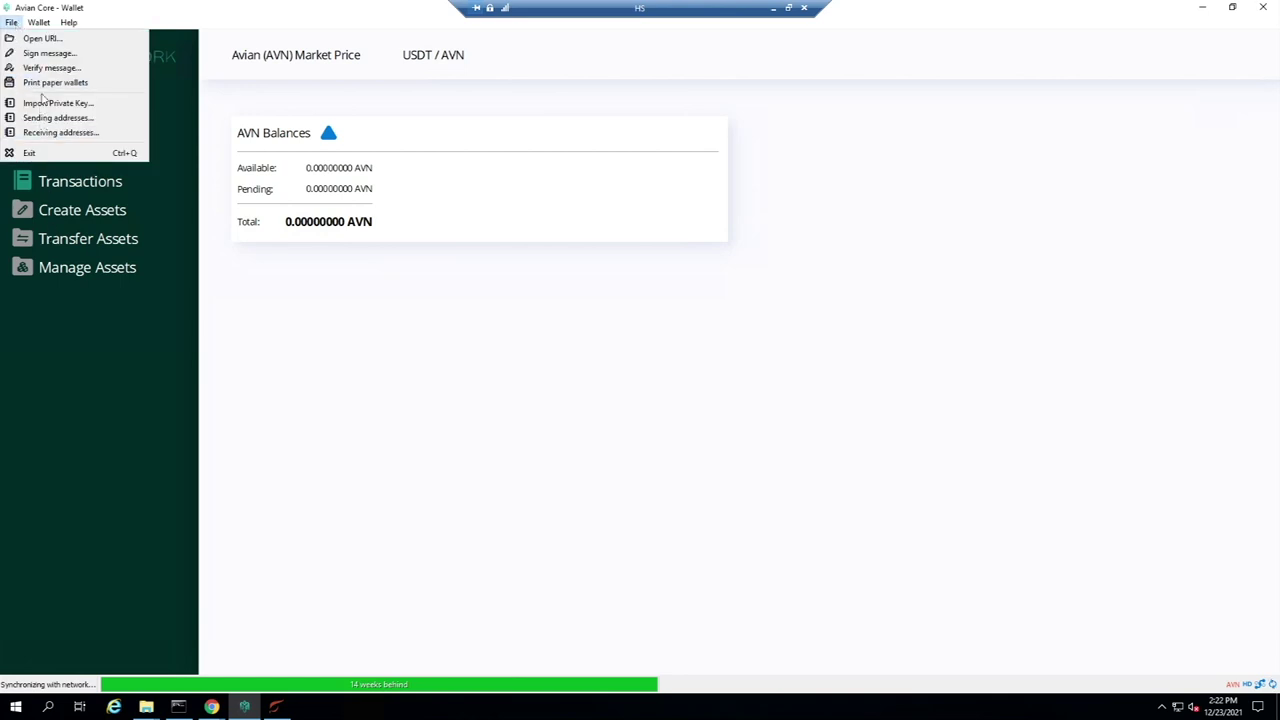
pyautogui.click(62, 132)
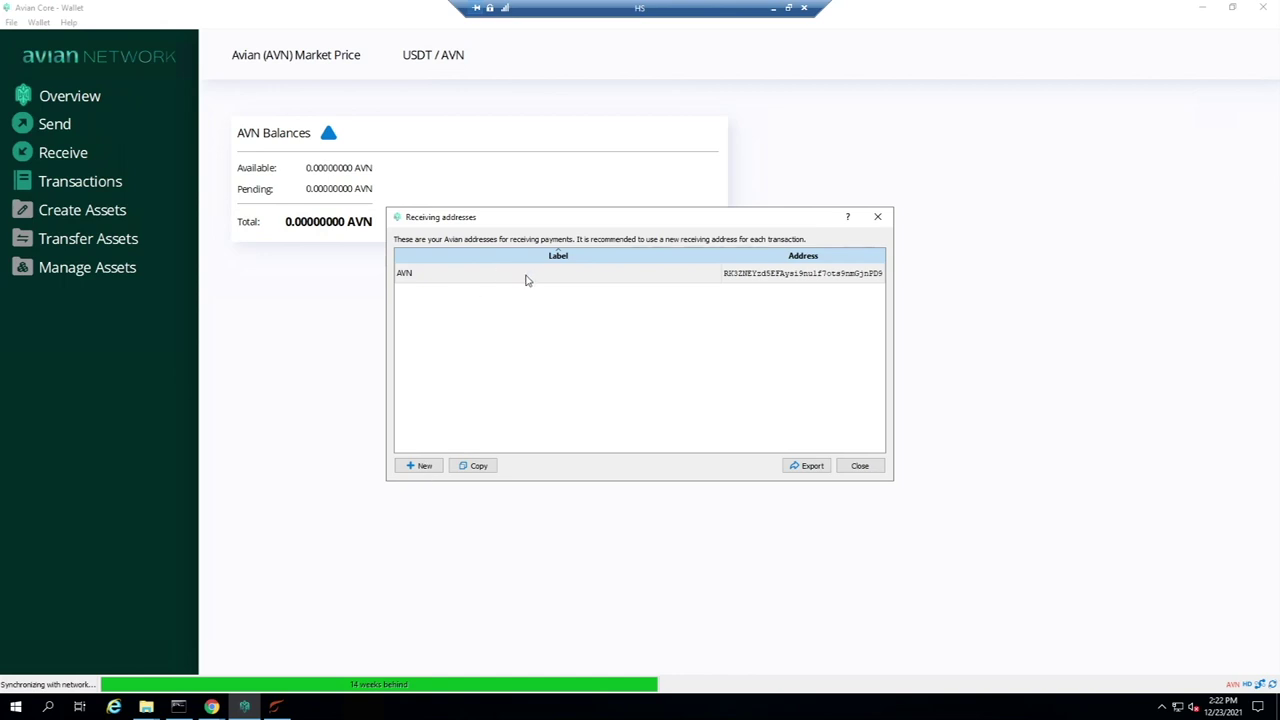
pyautogui.rightClick(815, 279)
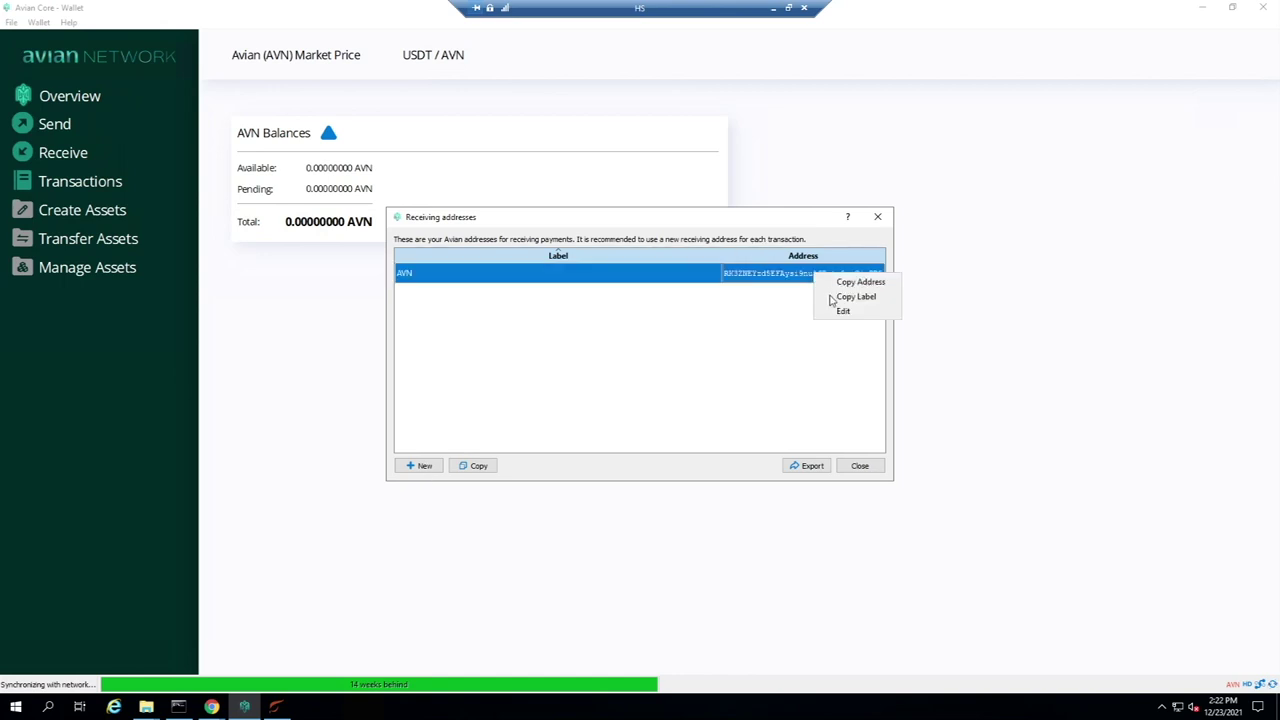
pyautogui.click(773, 8)
# Show the farm's saved wallets, including the AVN Core Wallet entry.
pyautogui.click(365, 60)
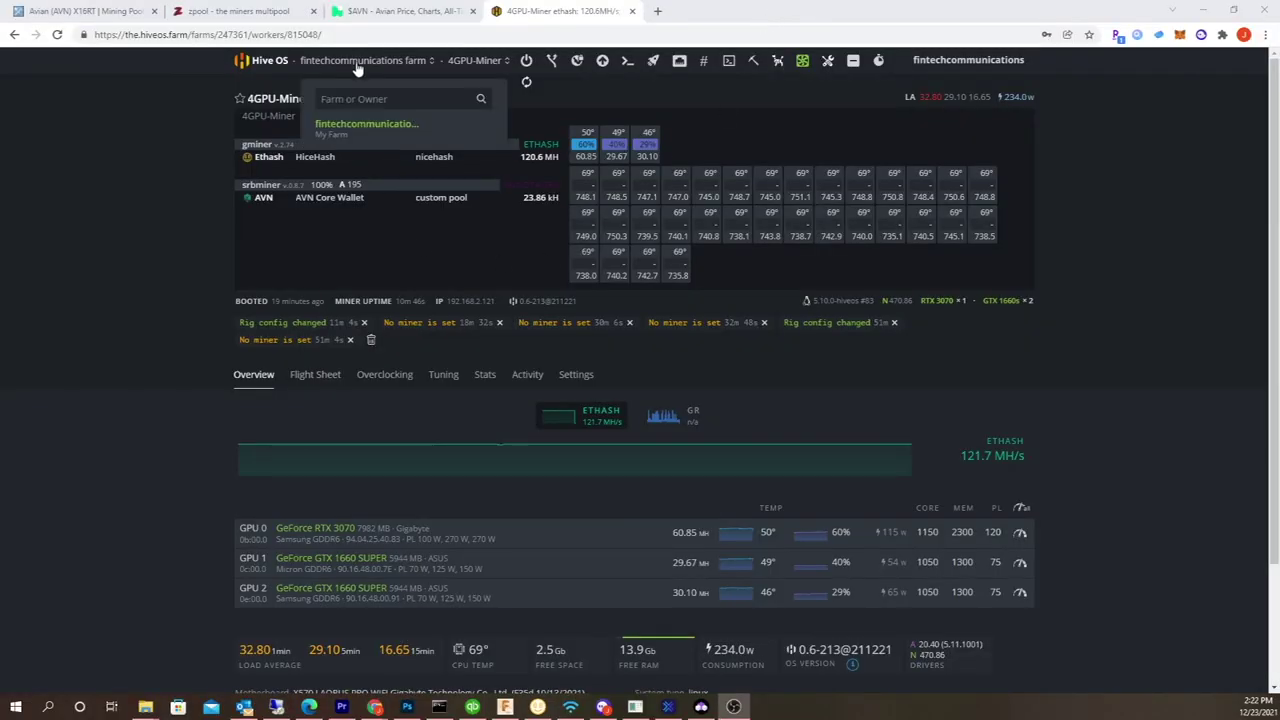
pyautogui.click(357, 122)
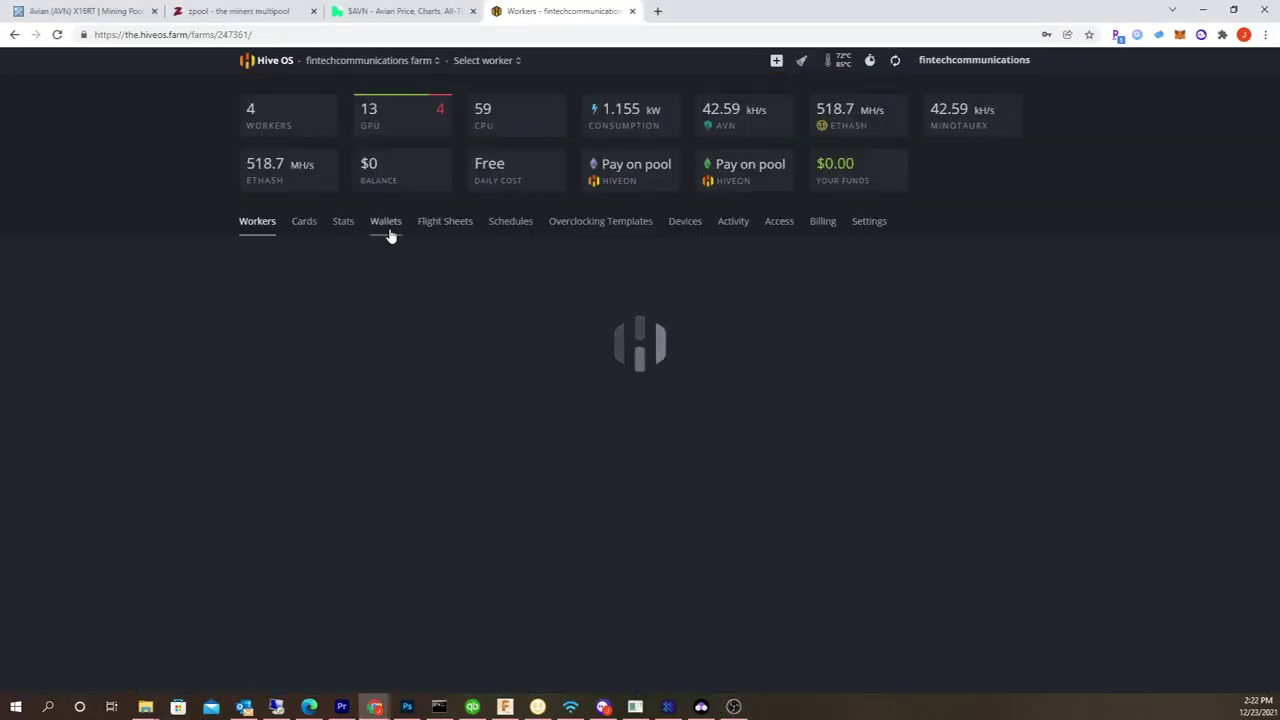
pyautogui.click(389, 230)
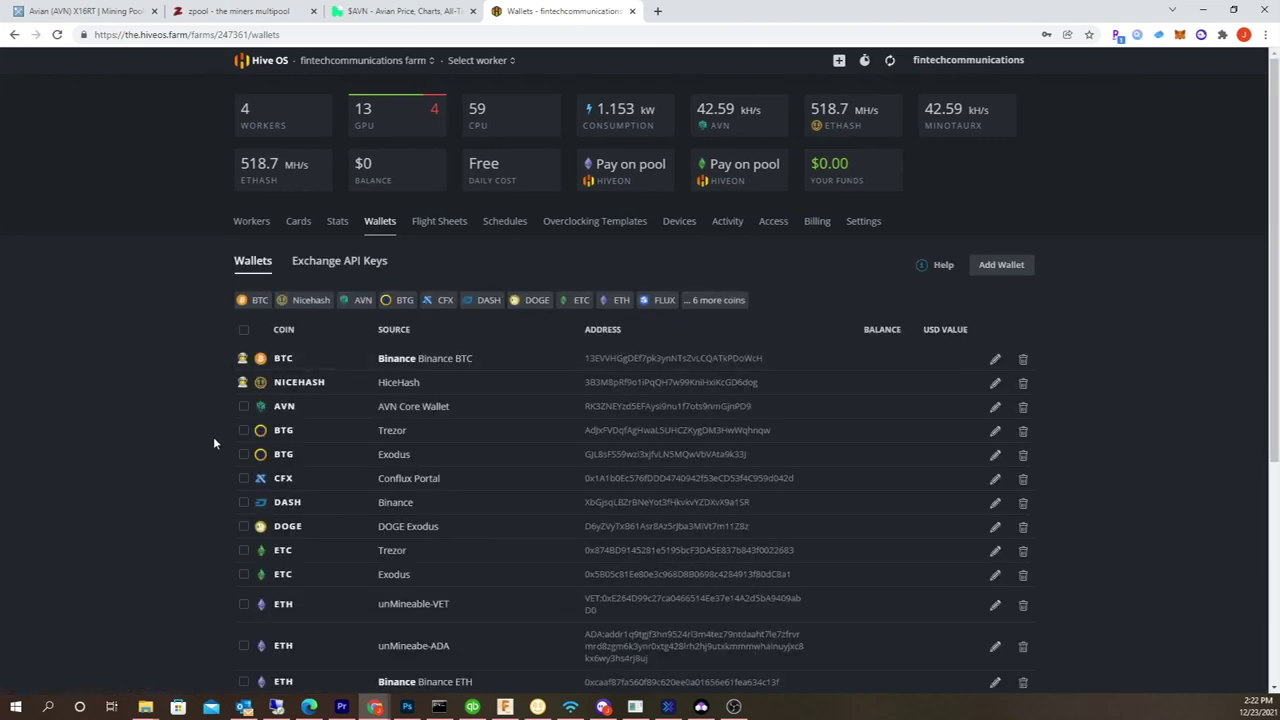
# Start a new AVN wallet with the pasted address, then discard it unsaved.
pyautogui.click(985, 264)
pyautogui.click(588, 232)
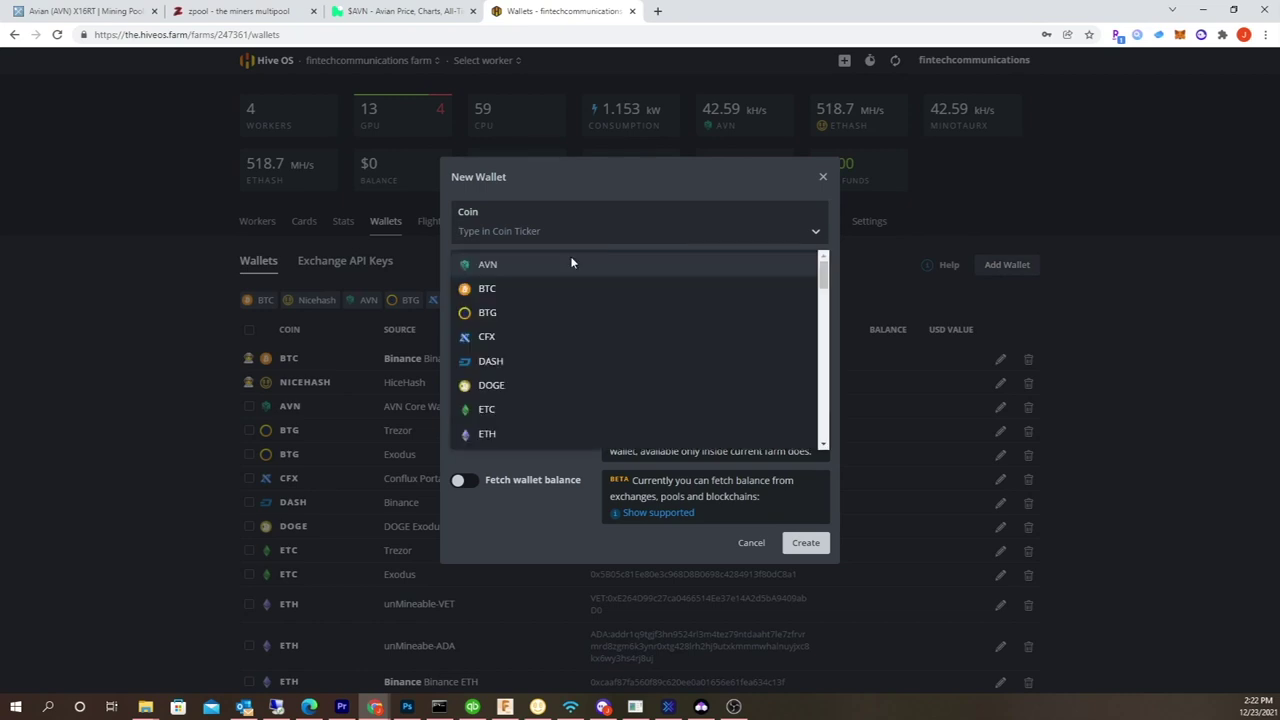
pyautogui.click(571, 263)
pyautogui.rightClick(563, 280)
pyautogui.click(631, 383)
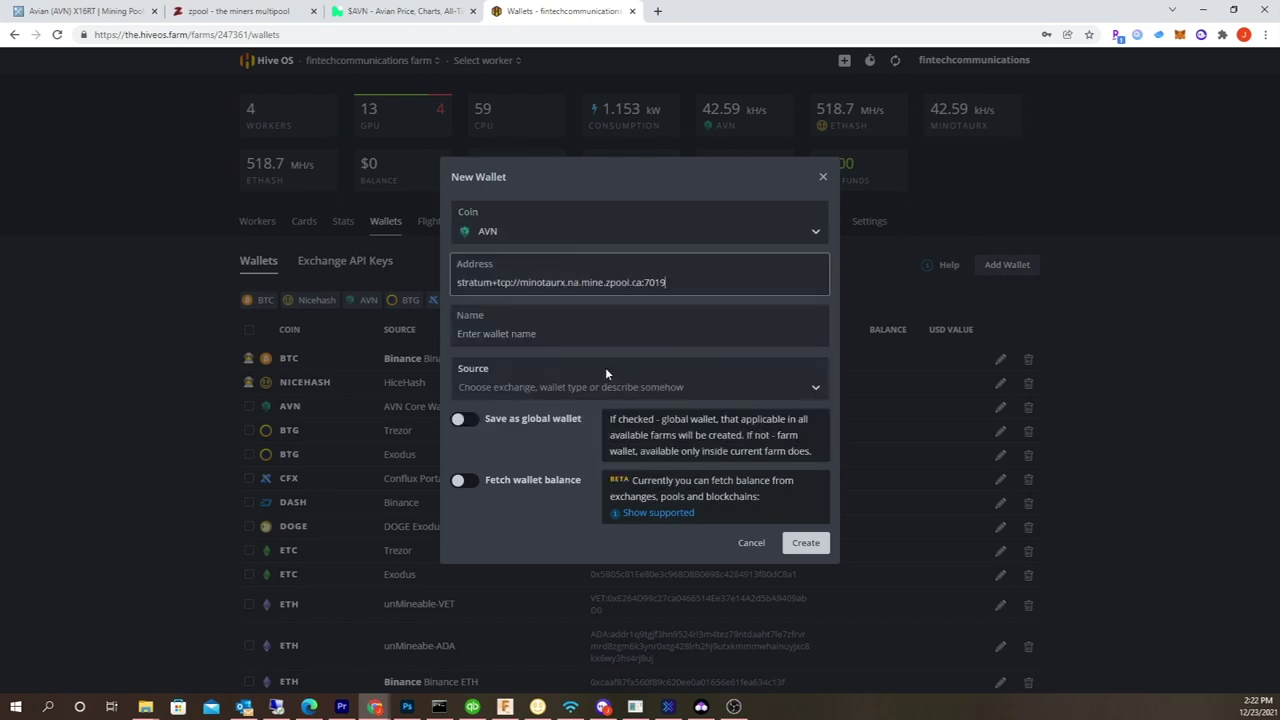
pyautogui.click(750, 546)
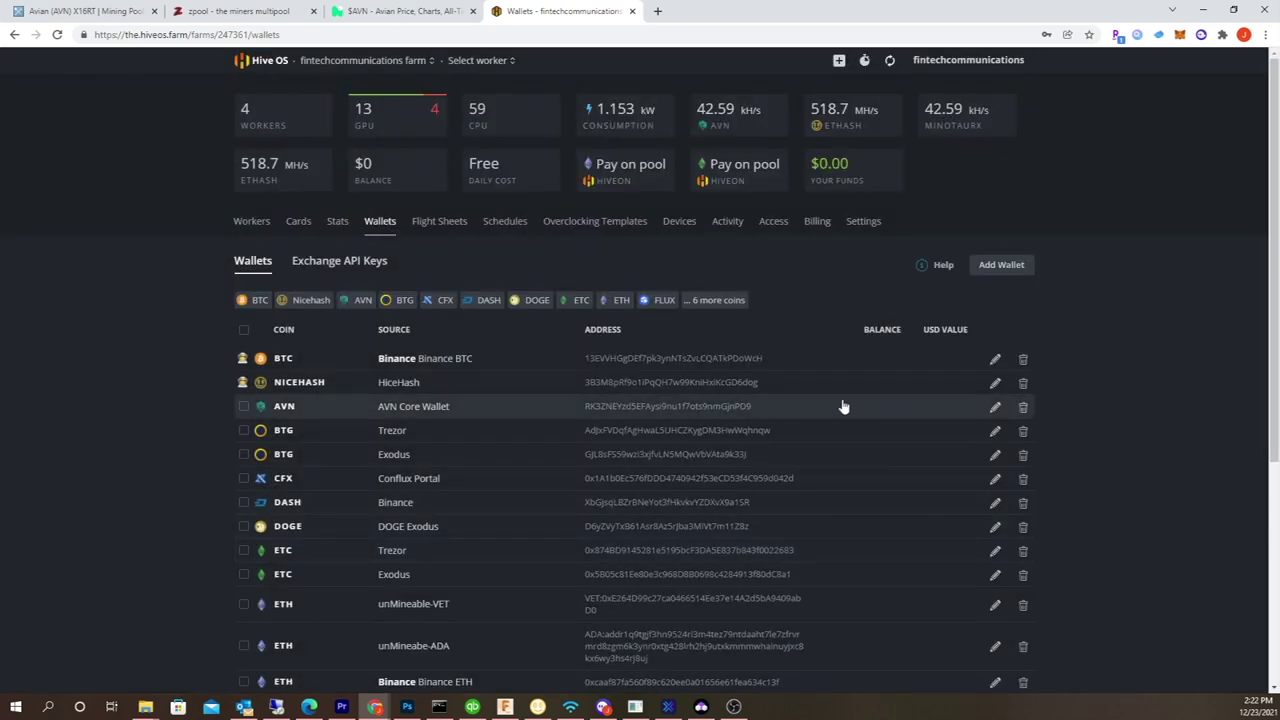
pyautogui.click(445, 226)
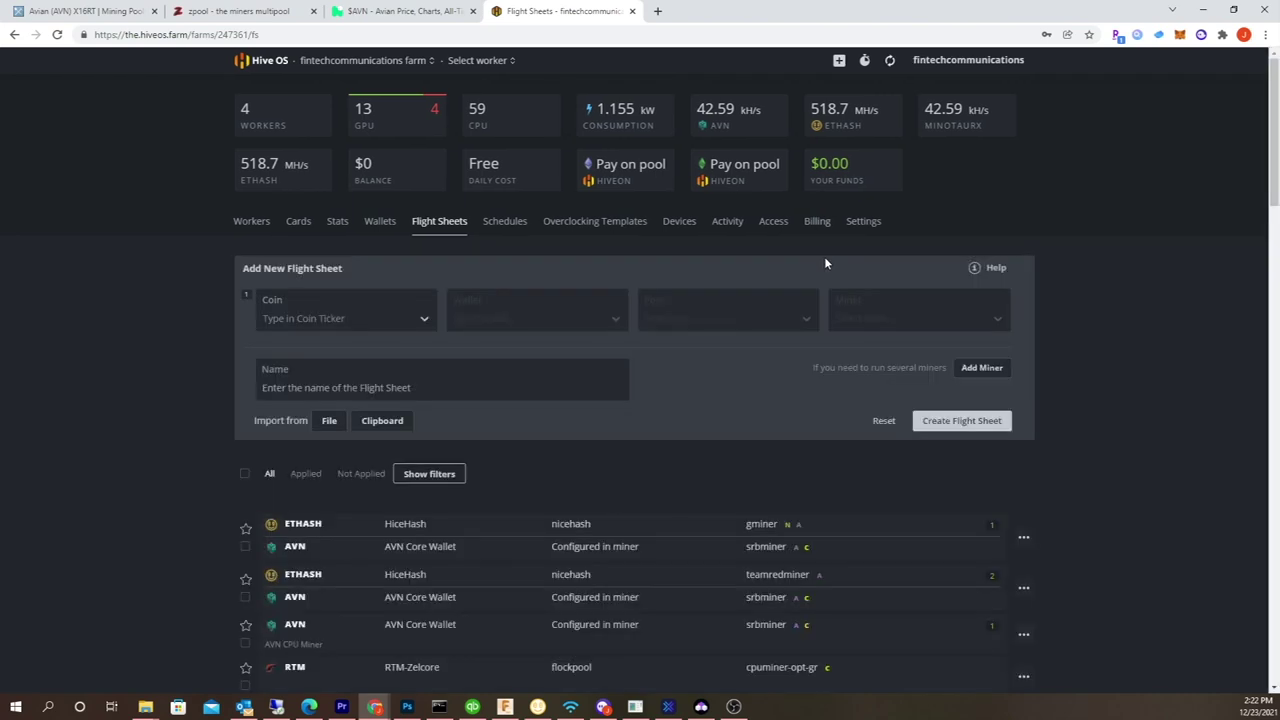
# Edit the AVN CPU Miner flight sheet and inspect its SRBMiner-MULTI config: minotaurx, zpool NA:7019, c=AVN.
pyautogui.scroll(-2, 1098, 497)
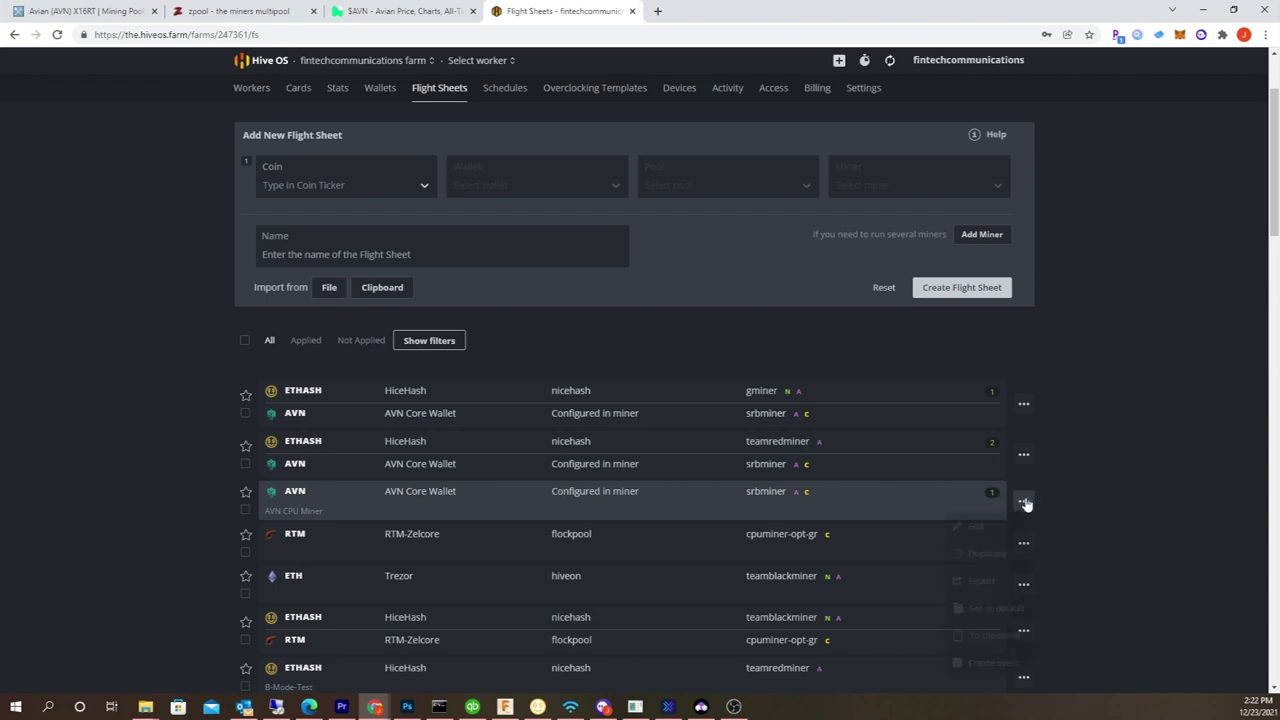
pyautogui.click(975, 526)
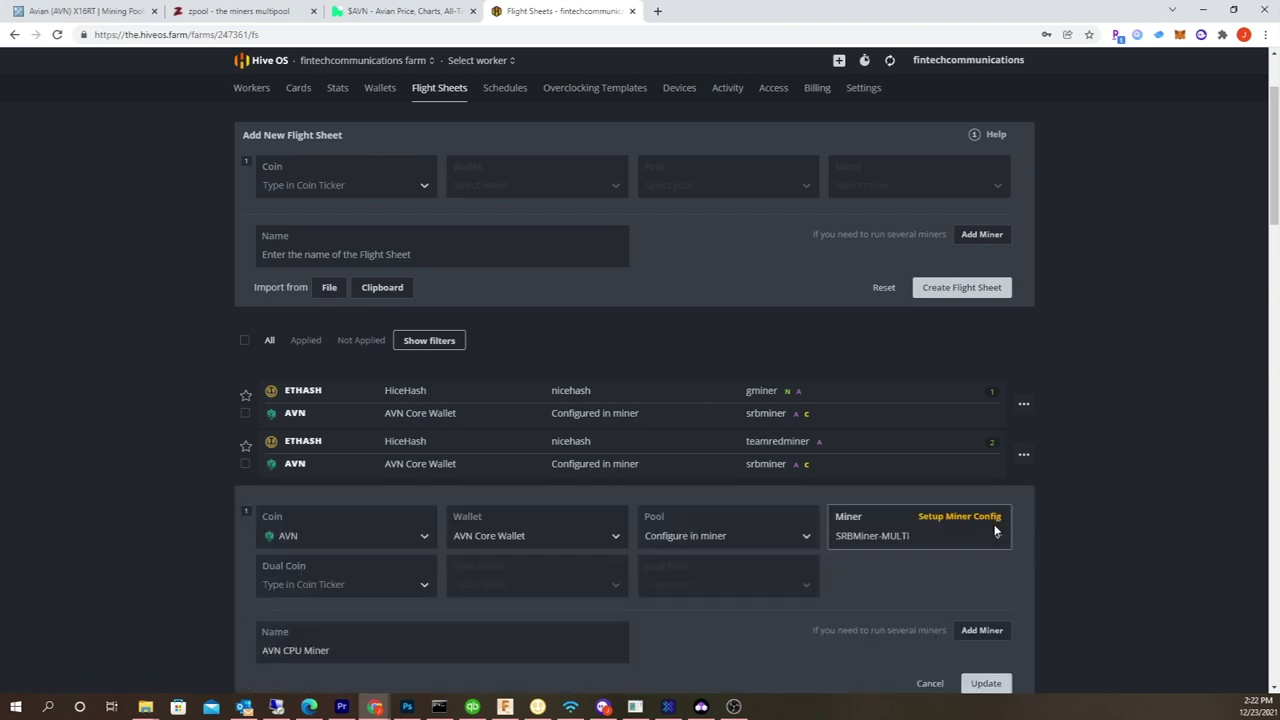
pyautogui.scroll(-2, 1060, 378)
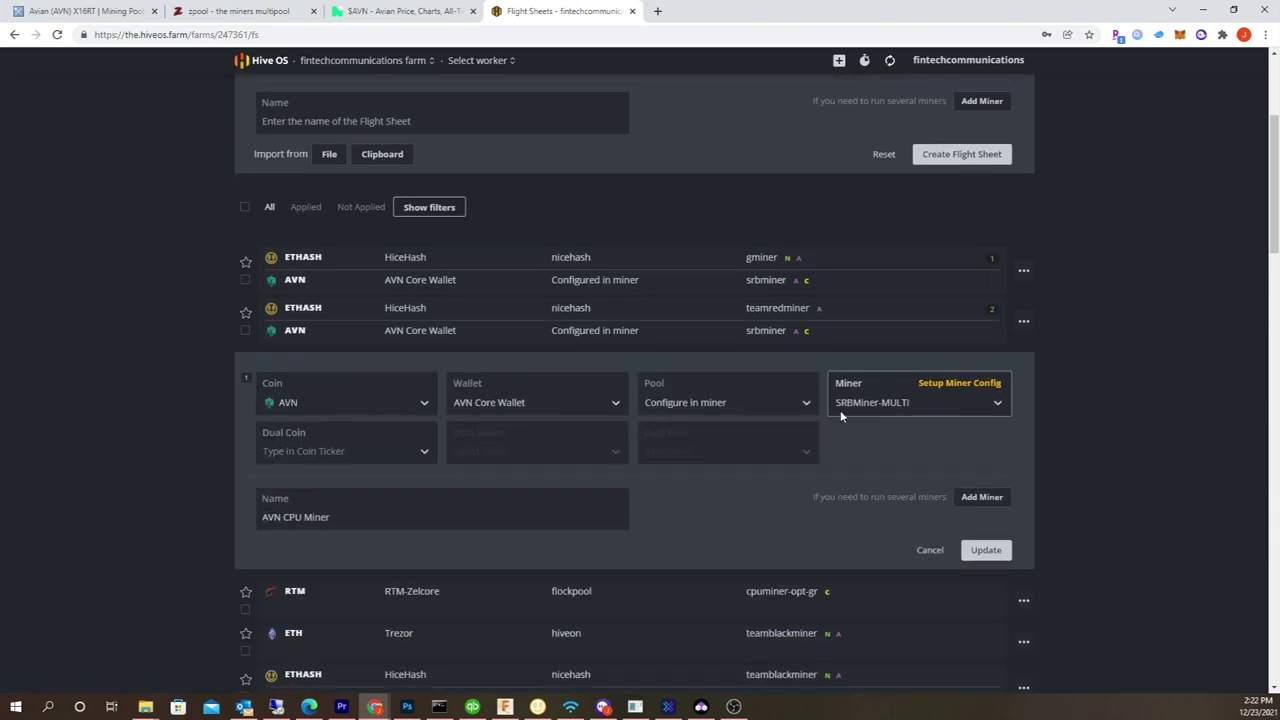
pyautogui.click(956, 386)
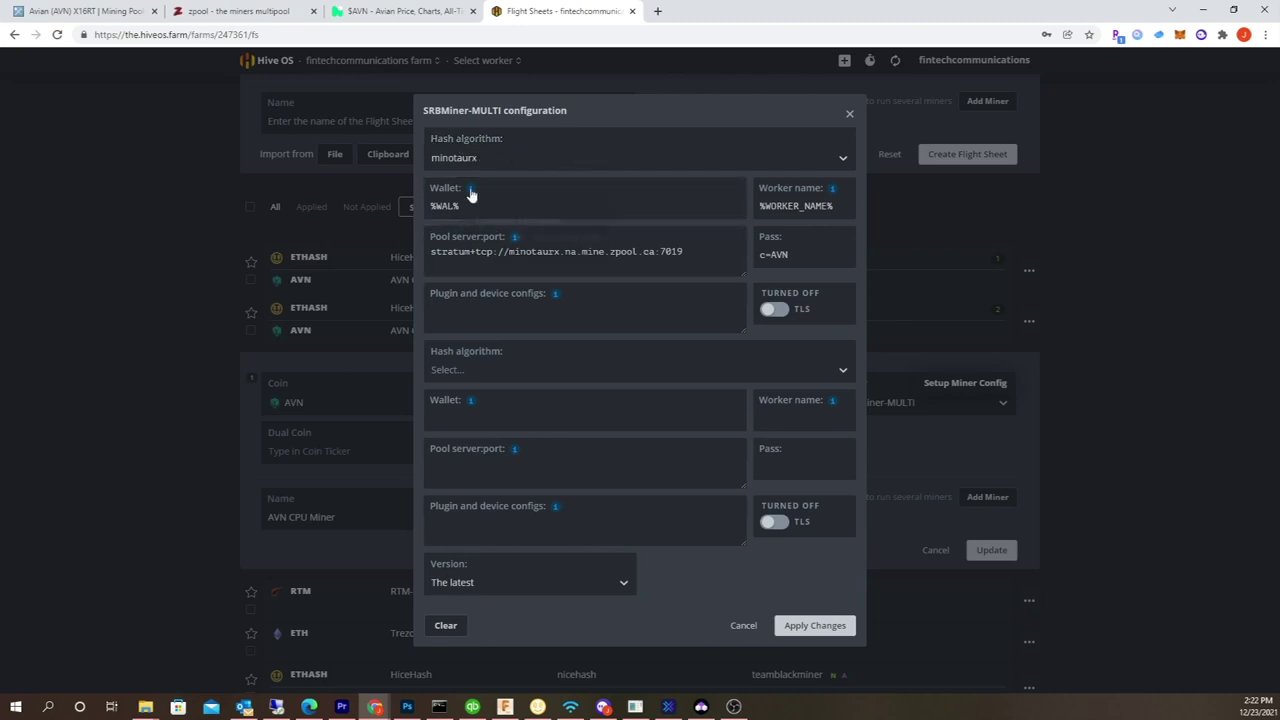
pyautogui.moveTo(471, 192)
pyautogui.moveTo(836, 190)
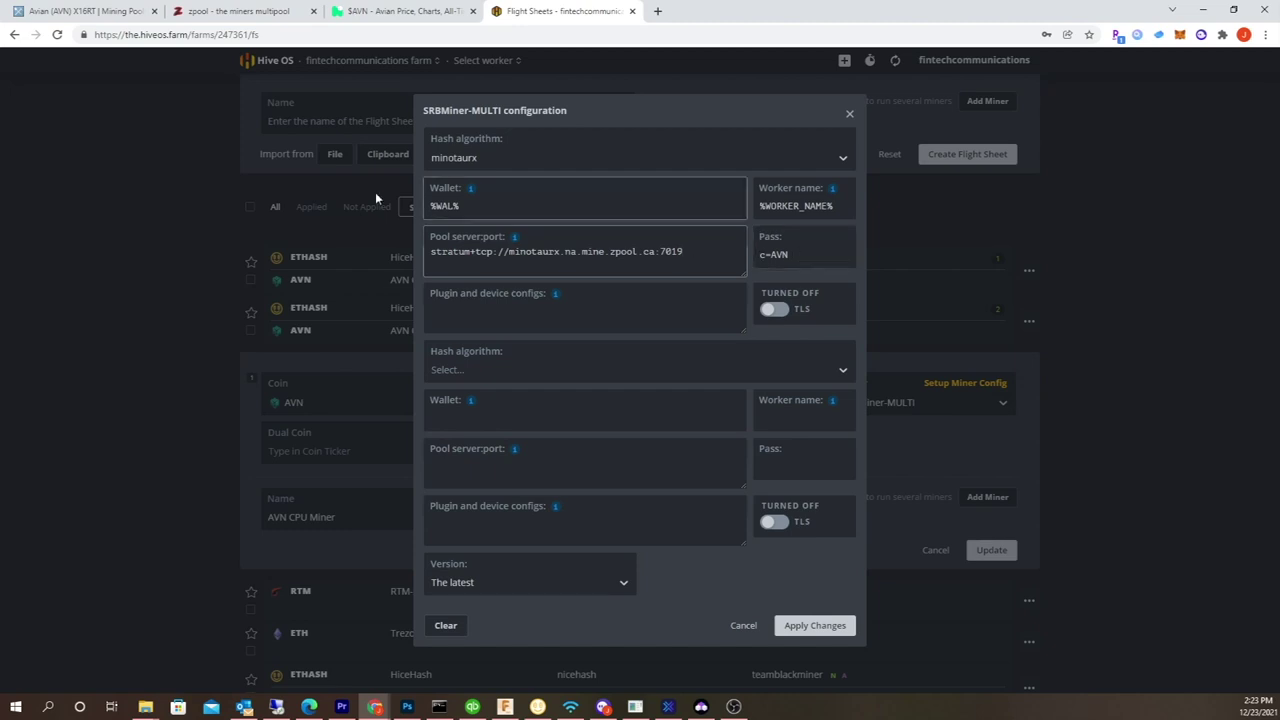
pyautogui.click(148, 11)
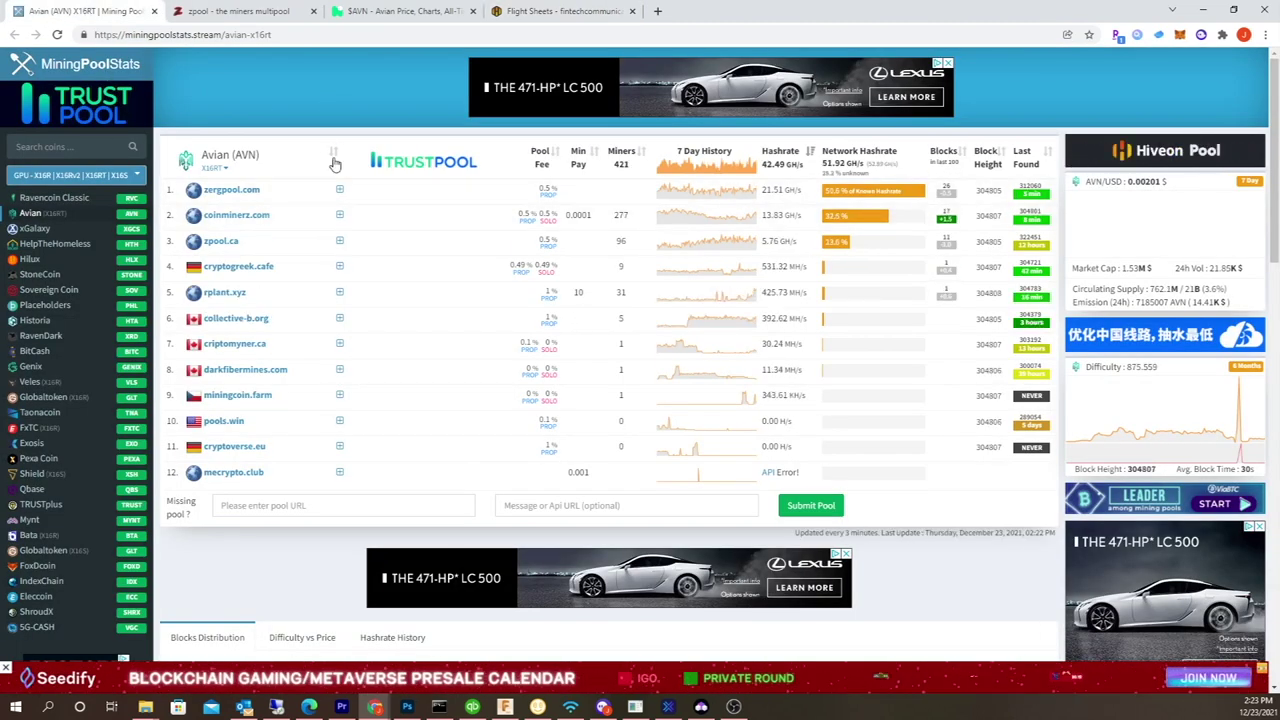
# On zpool's stratum generator, set region North America and algorithm minotaurx.
pyautogui.click(224, 247)
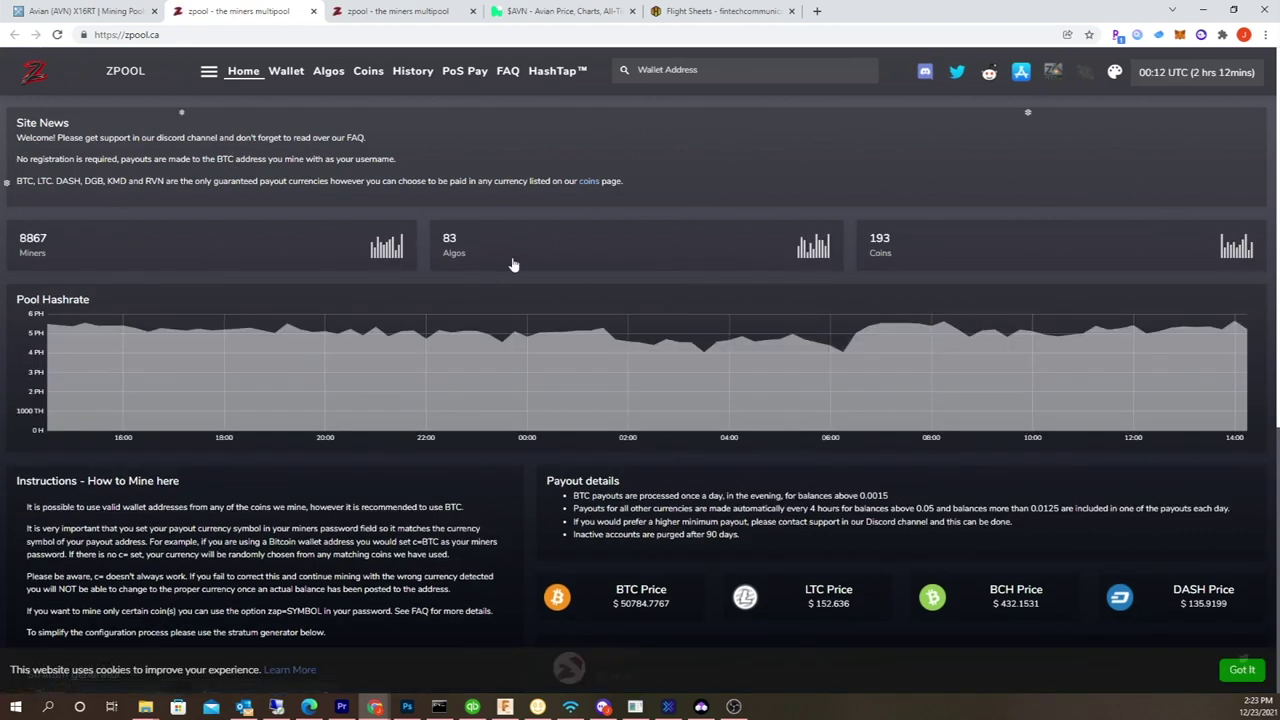
pyautogui.scroll(-5, 512, 257)
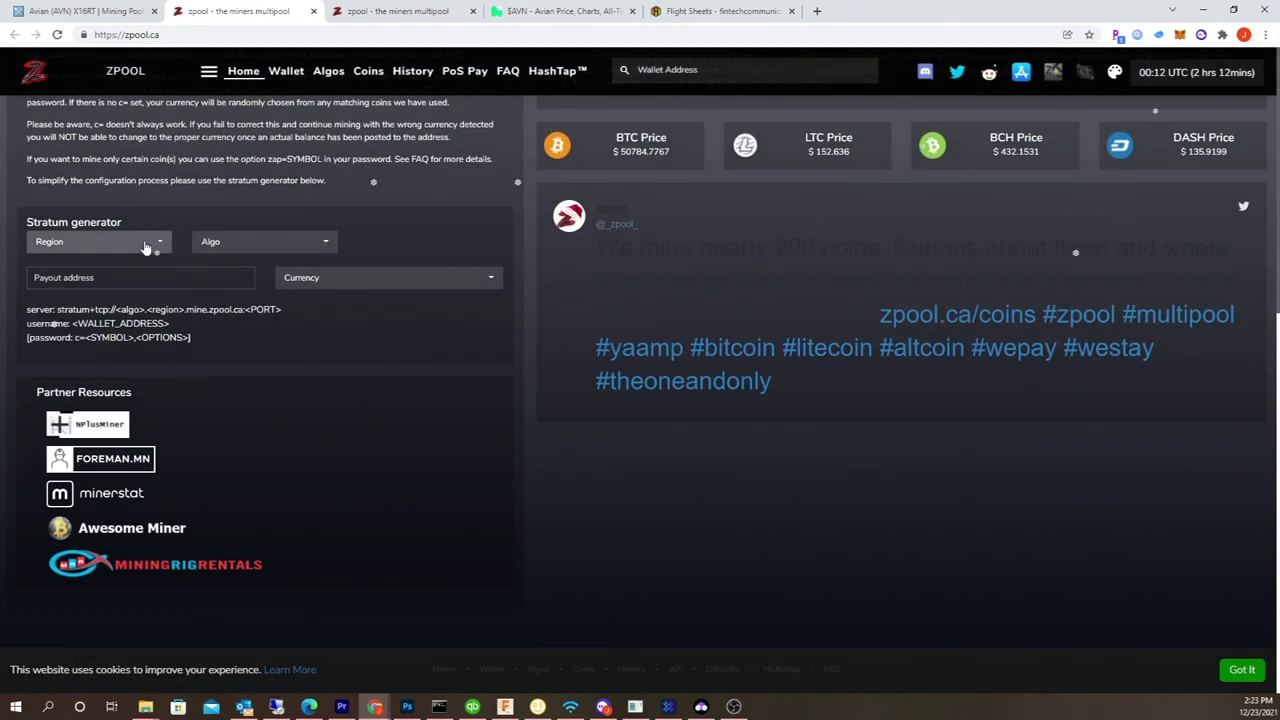
pyautogui.click(145, 250)
pyautogui.click(68, 283)
pyautogui.click(307, 244)
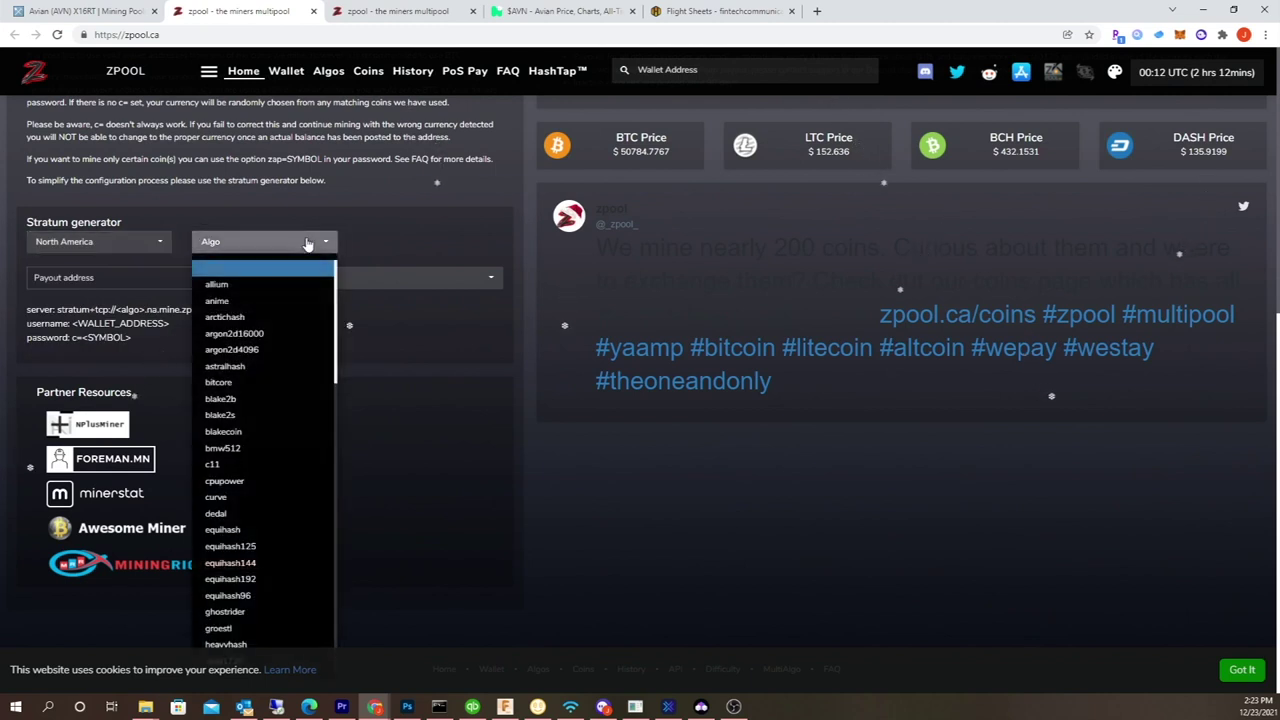
pyautogui.moveTo(337, 320); pyautogui.dragTo(347, 440)
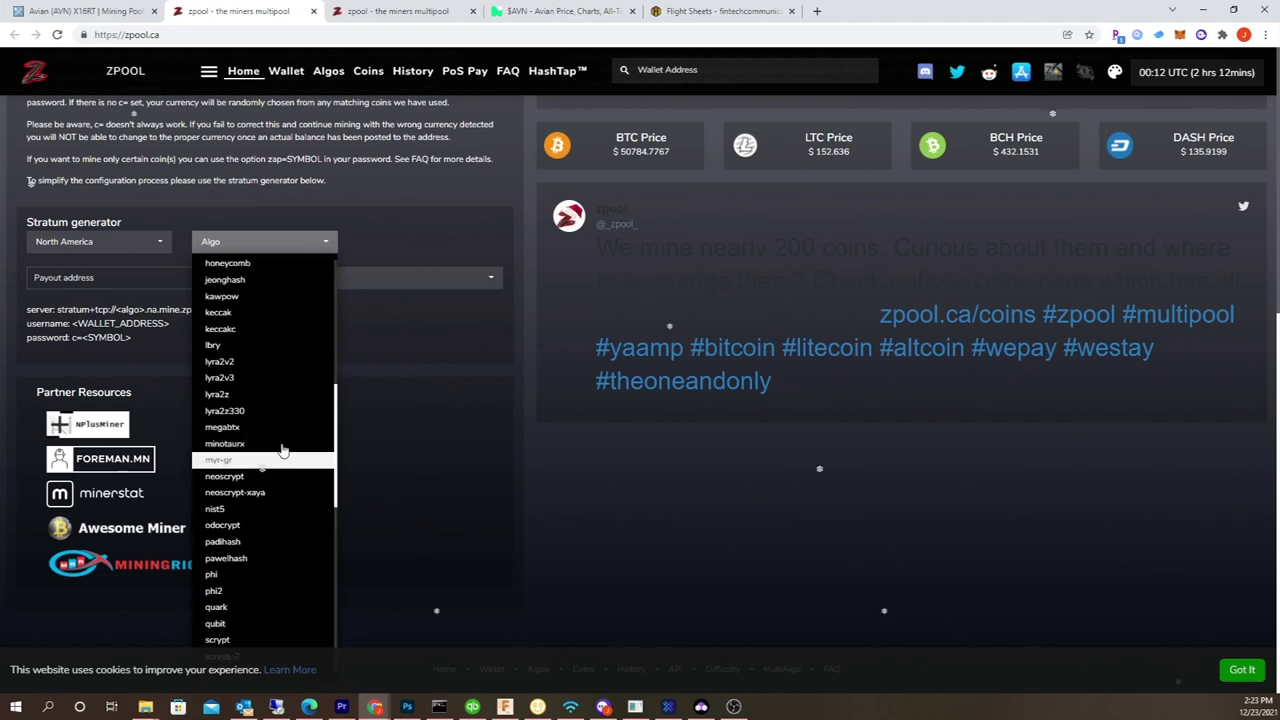
pyautogui.scroll(1, 282, 445)
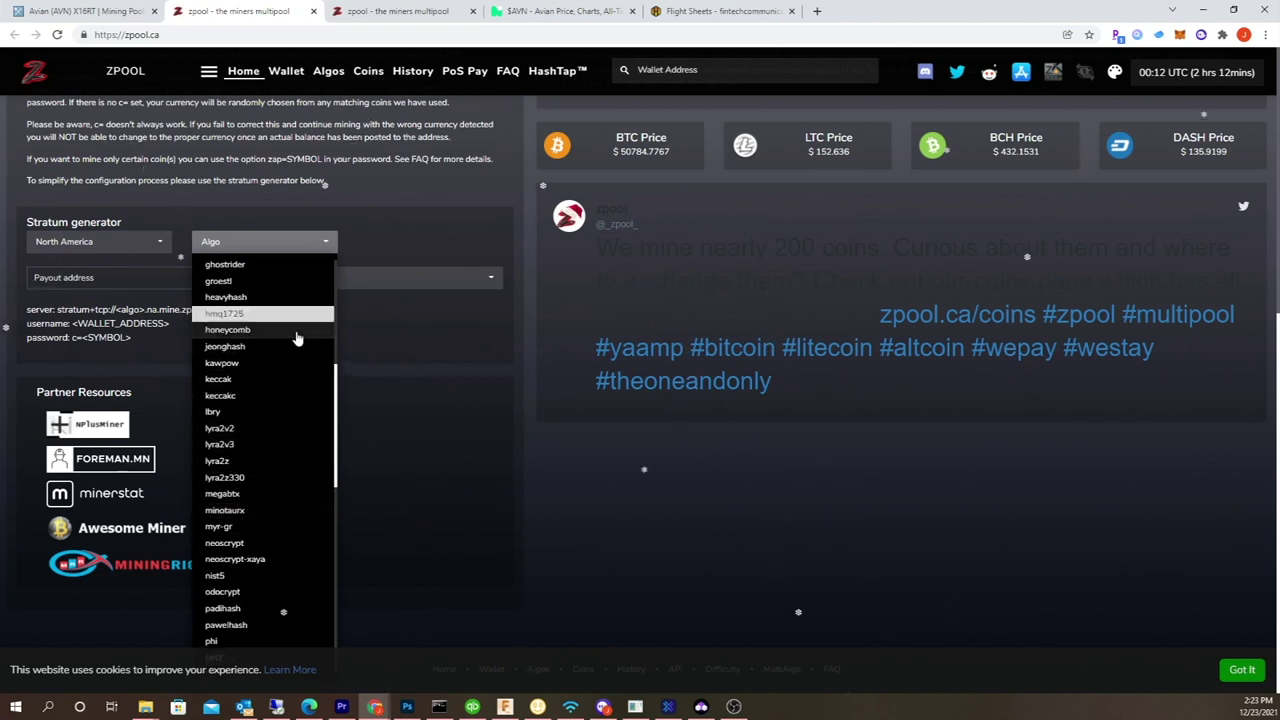
pyautogui.click(278, 510)
# Clear the stratum URL mistakenly pasted into the payout address field.
pyautogui.click(164, 283)
pyautogui.rightClick(180, 279)
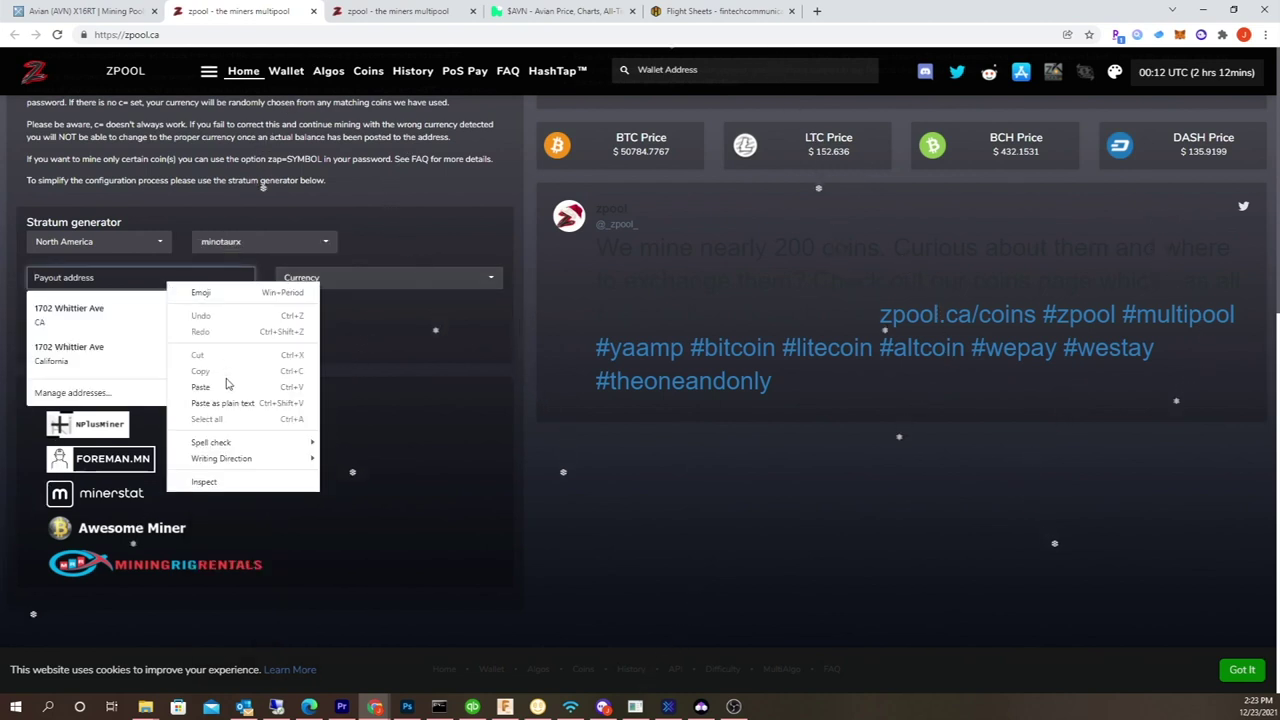
pyautogui.click(226, 381)
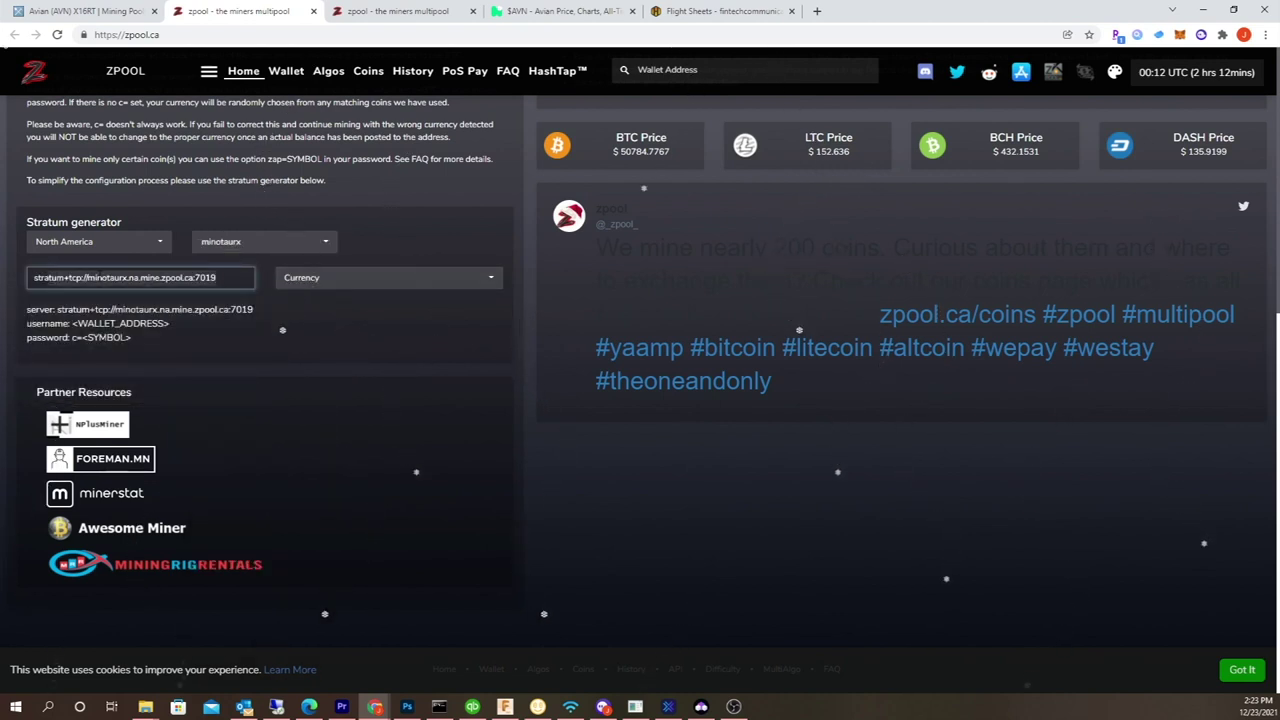
pyautogui.hotkey('ctrl', 'a')
pyautogui.press('BackSpace')
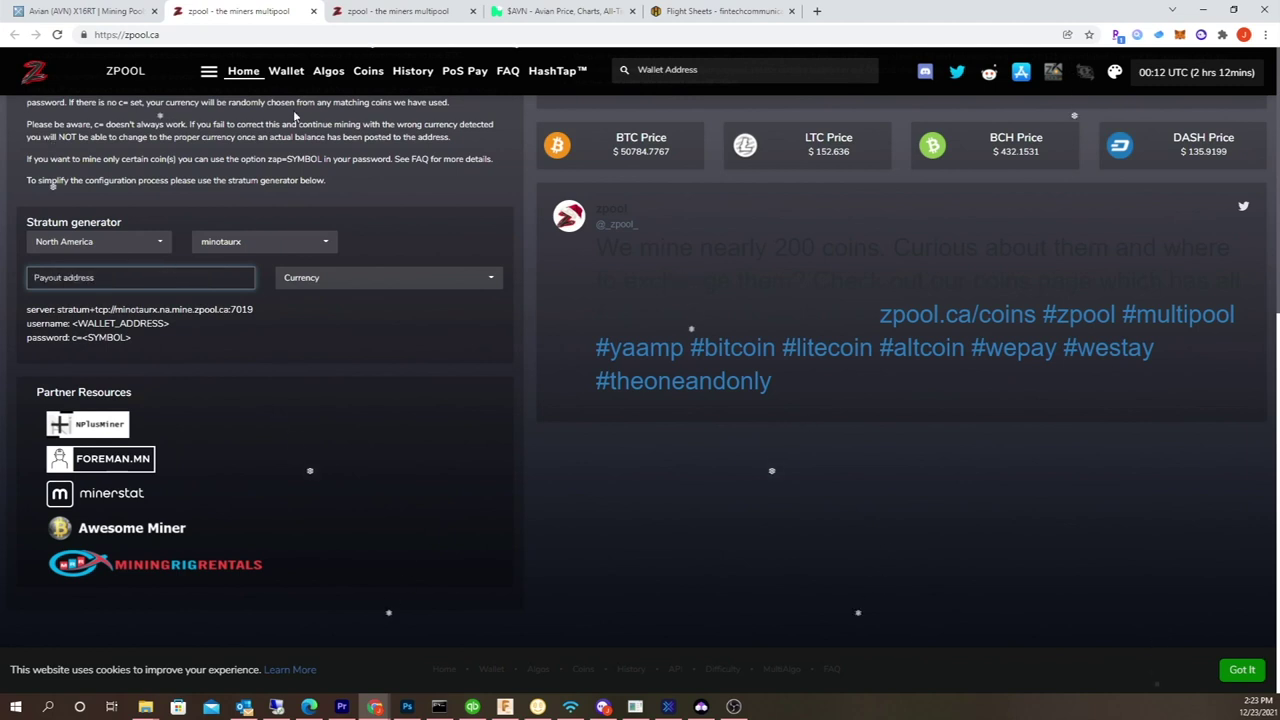
# Copy the AVN wallet address from the zpool wallet earnings page.
pyautogui.click(117, 12)
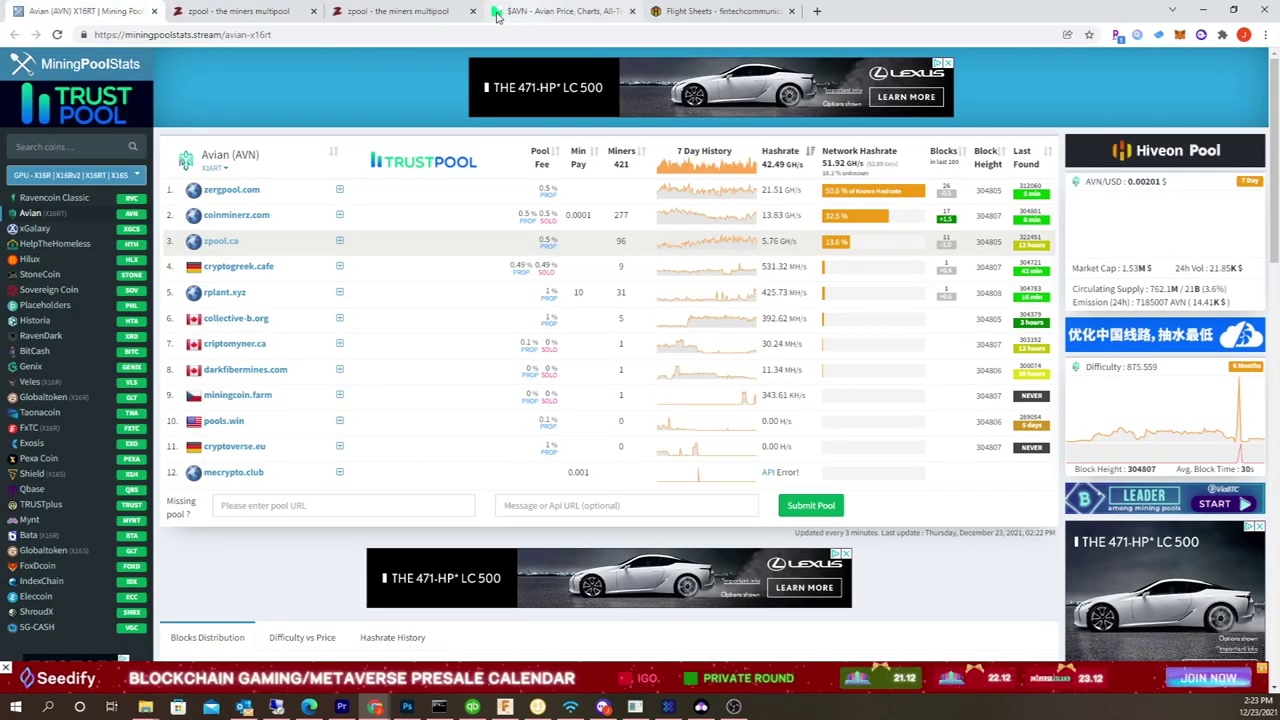
pyautogui.click(400, 11)
pyautogui.moveTo(444, 122); pyautogui.dragTo(239, 124)
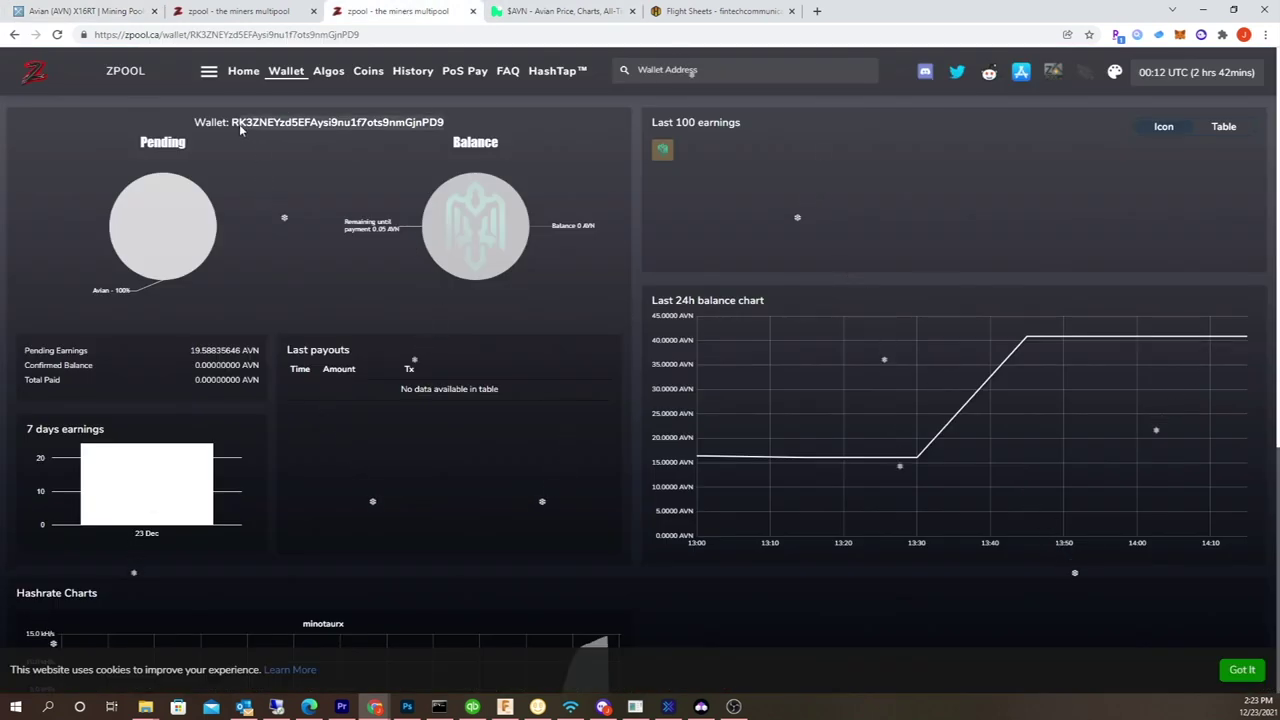
pyautogui.rightClick(253, 123)
pyautogui.click(288, 136)
# Paste the AVN wallet as the payout address and set the currency to AVN.
pyautogui.click(723, 12)
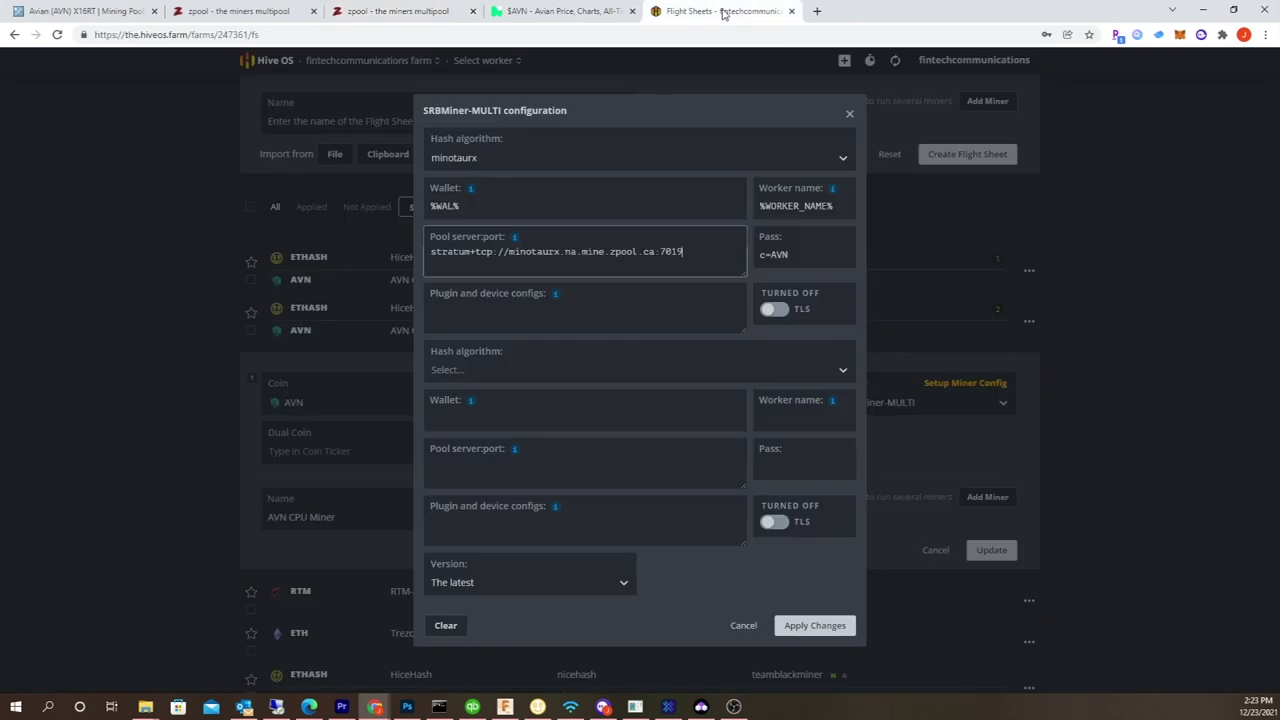
pyautogui.click(390, 12)
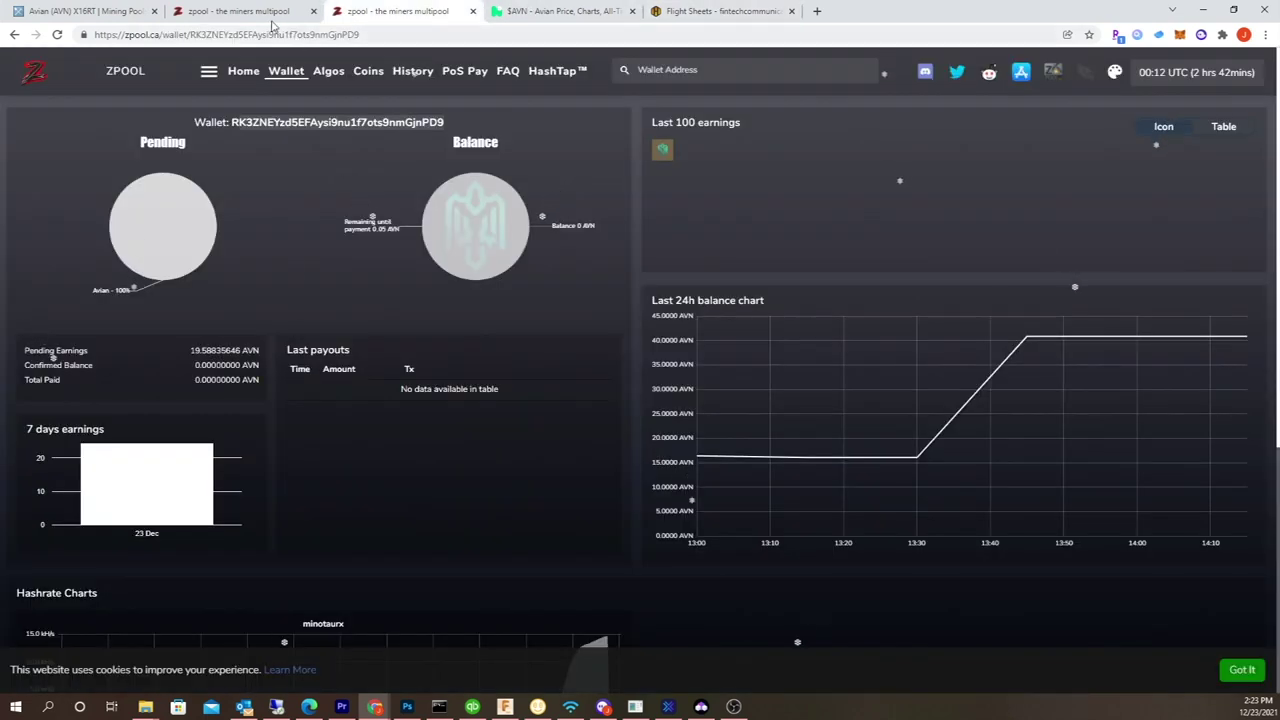
pyautogui.click(272, 18)
pyautogui.click(150, 279)
pyautogui.rightClick(150, 281)
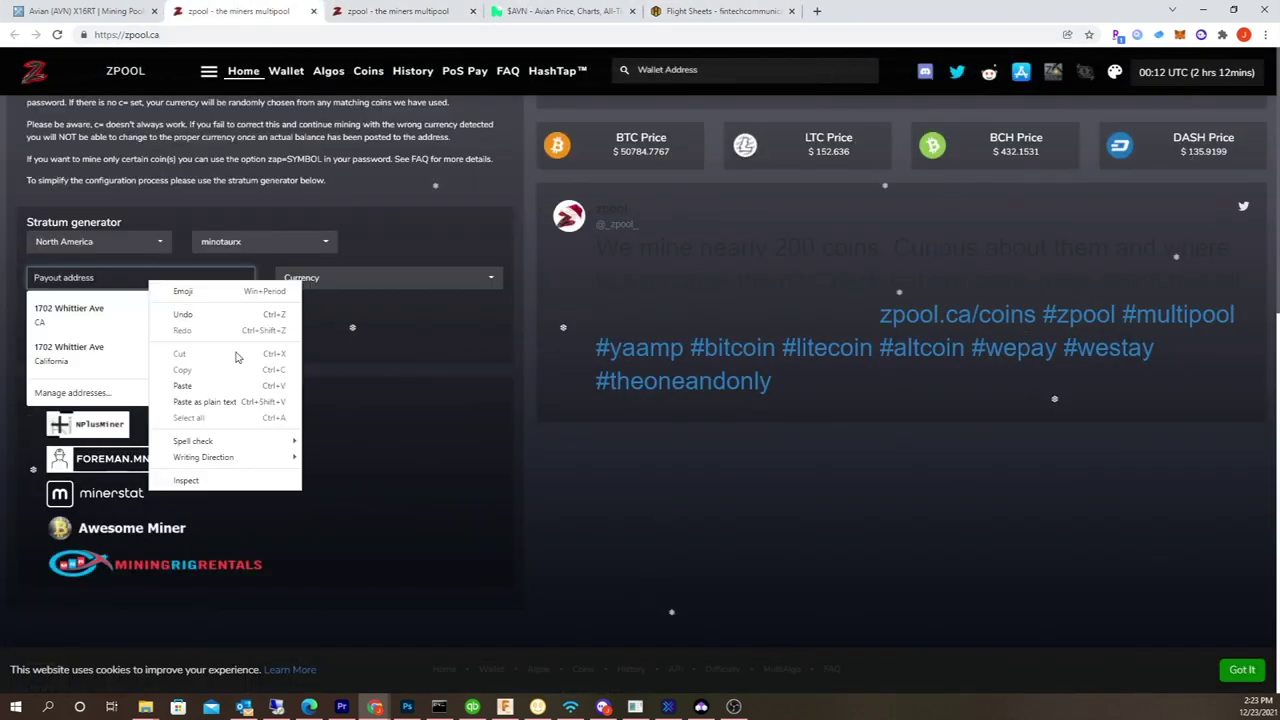
pyautogui.click(182, 385)
pyautogui.click(397, 281)
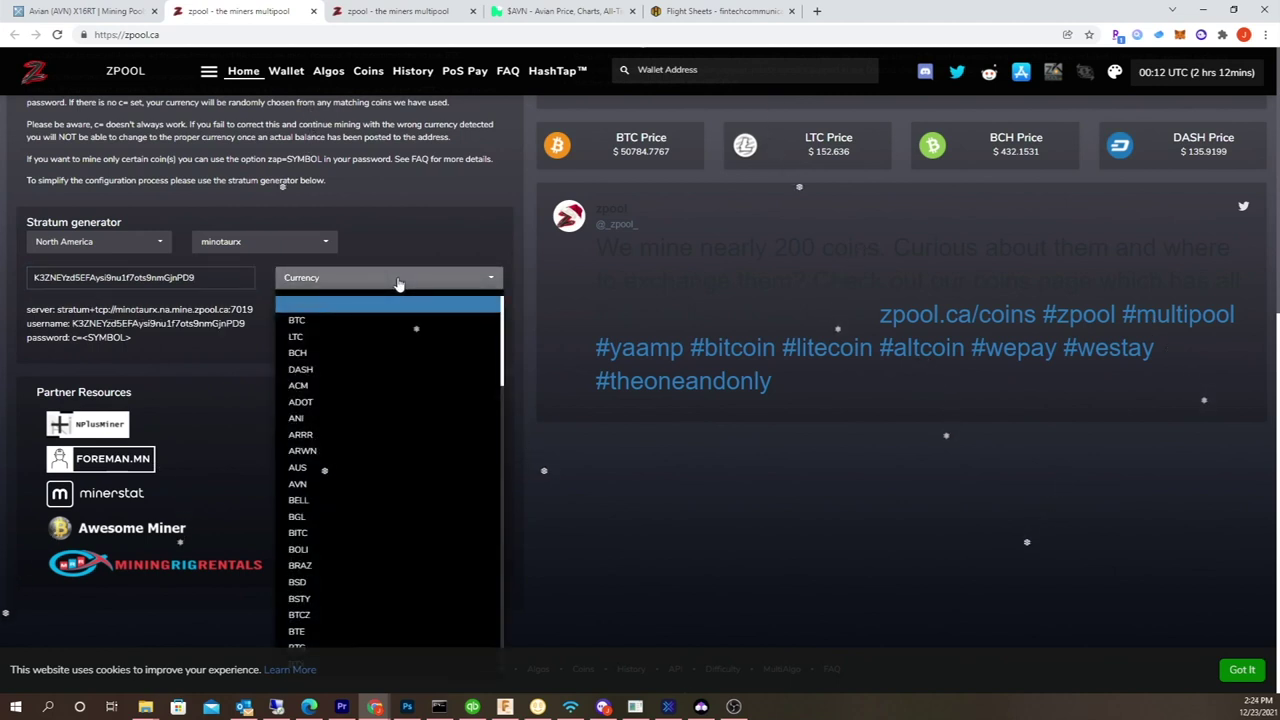
pyautogui.click(380, 488)
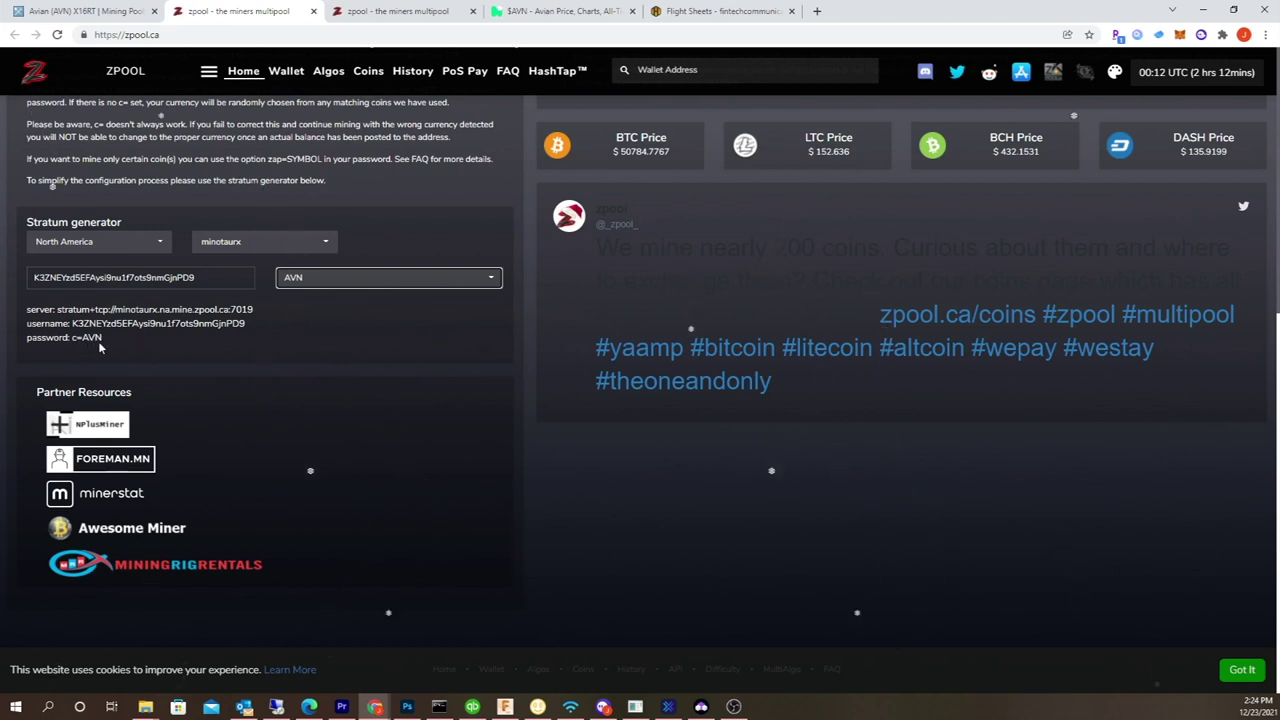
pyautogui.click(715, 11)
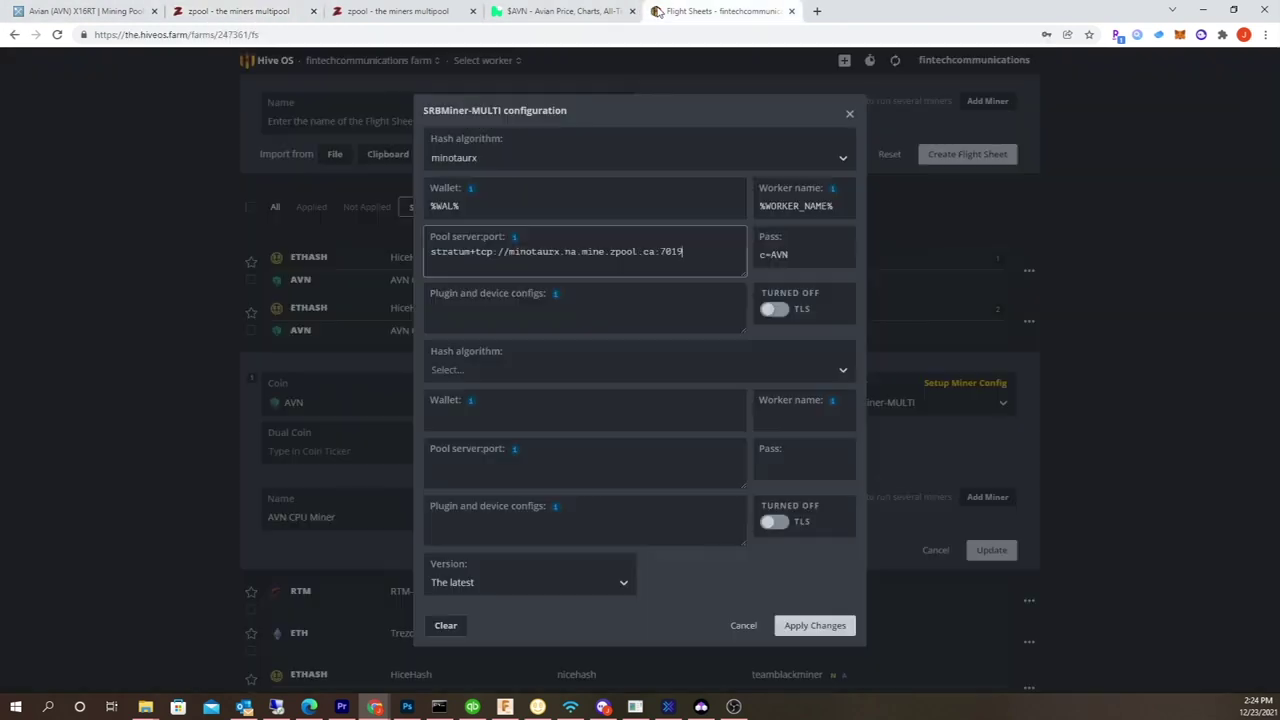
pyautogui.click(806, 259)
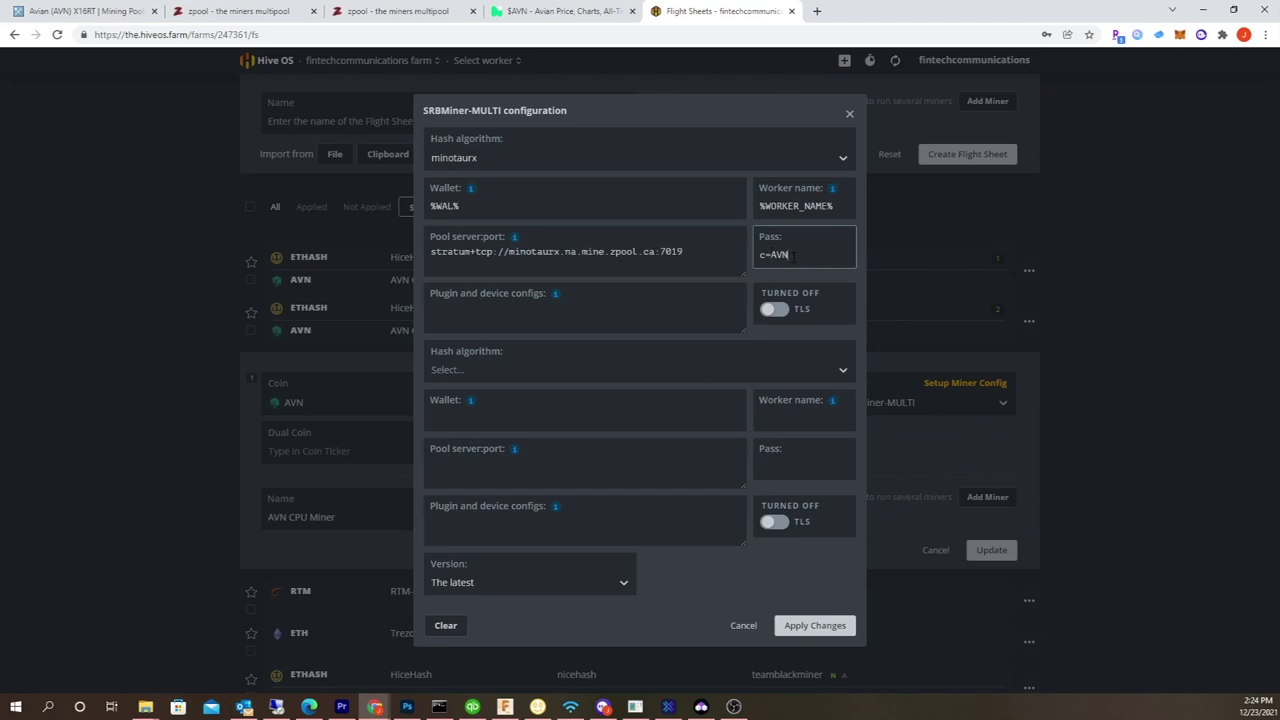
pyautogui.moveTo(719, 248)
pyautogui.mouseDown()
pyautogui.moveTo(414, 251)
pyautogui.moveTo(733, 248)
pyautogui.mouseUp()
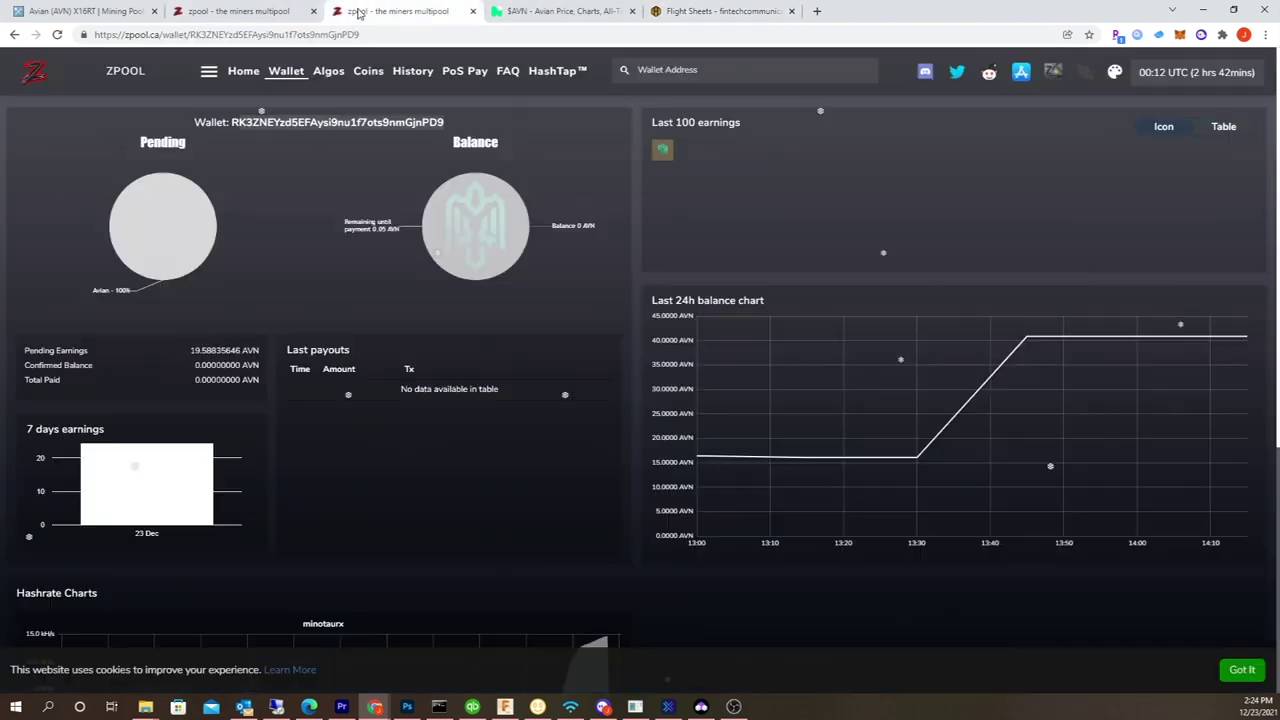
pyautogui.click(362, 12)
pyautogui.click(234, 15)
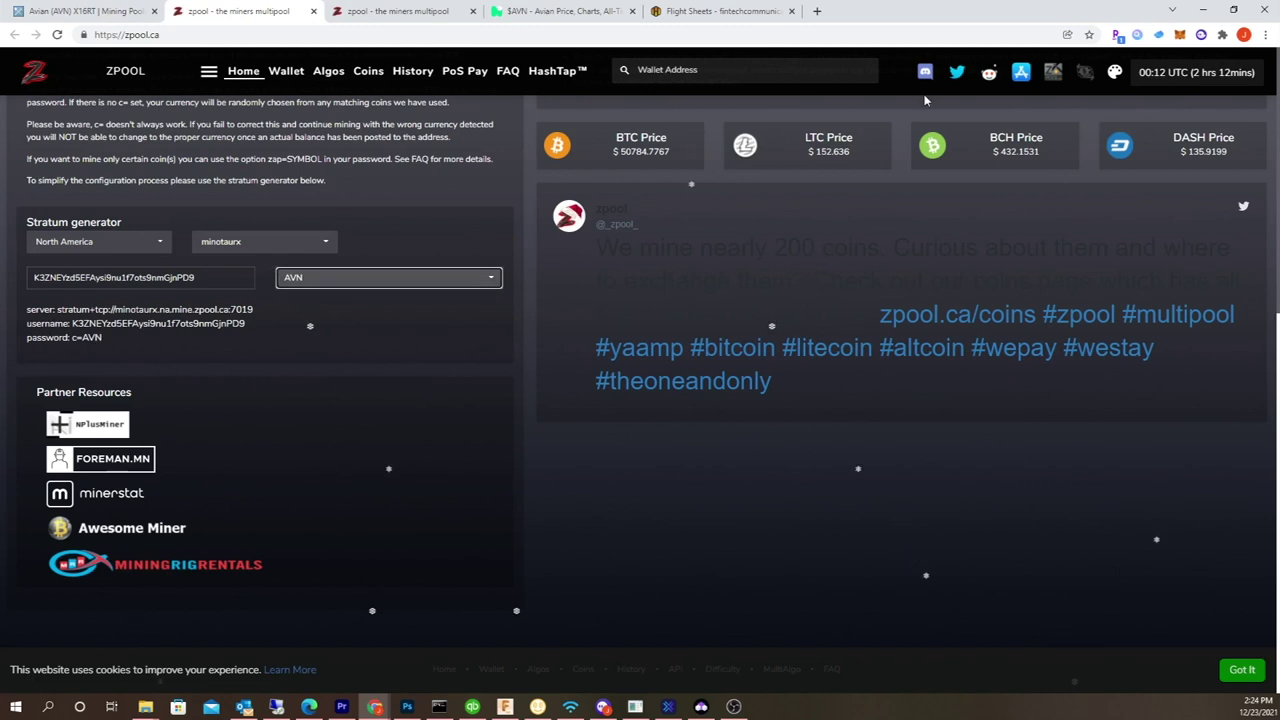
pyautogui.click(690, 14)
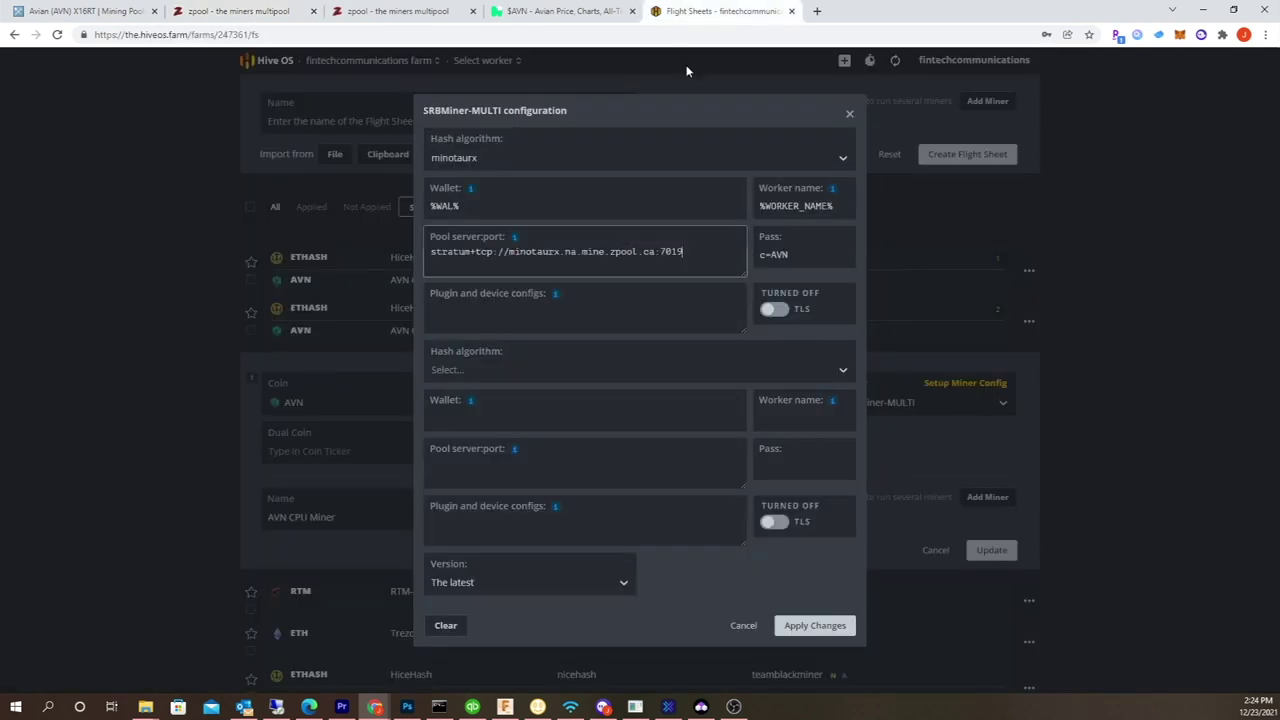
pyautogui.click(745, 624)
# Close the miner config and check the 4GPU-Miner worker running srbminer on AVN.
pyautogui.scroll(1, 565, 176)
pyautogui.scroll(2, 565, 176)
pyautogui.click(497, 62)
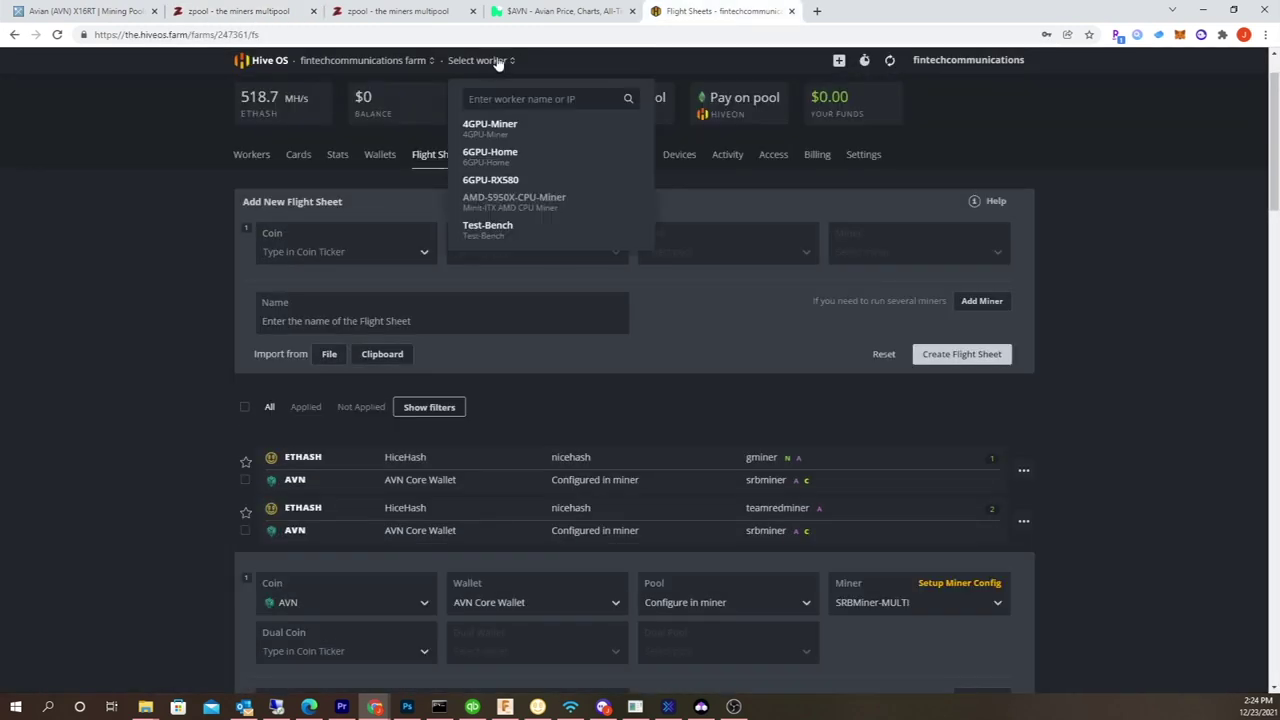
pyautogui.click(500, 130)
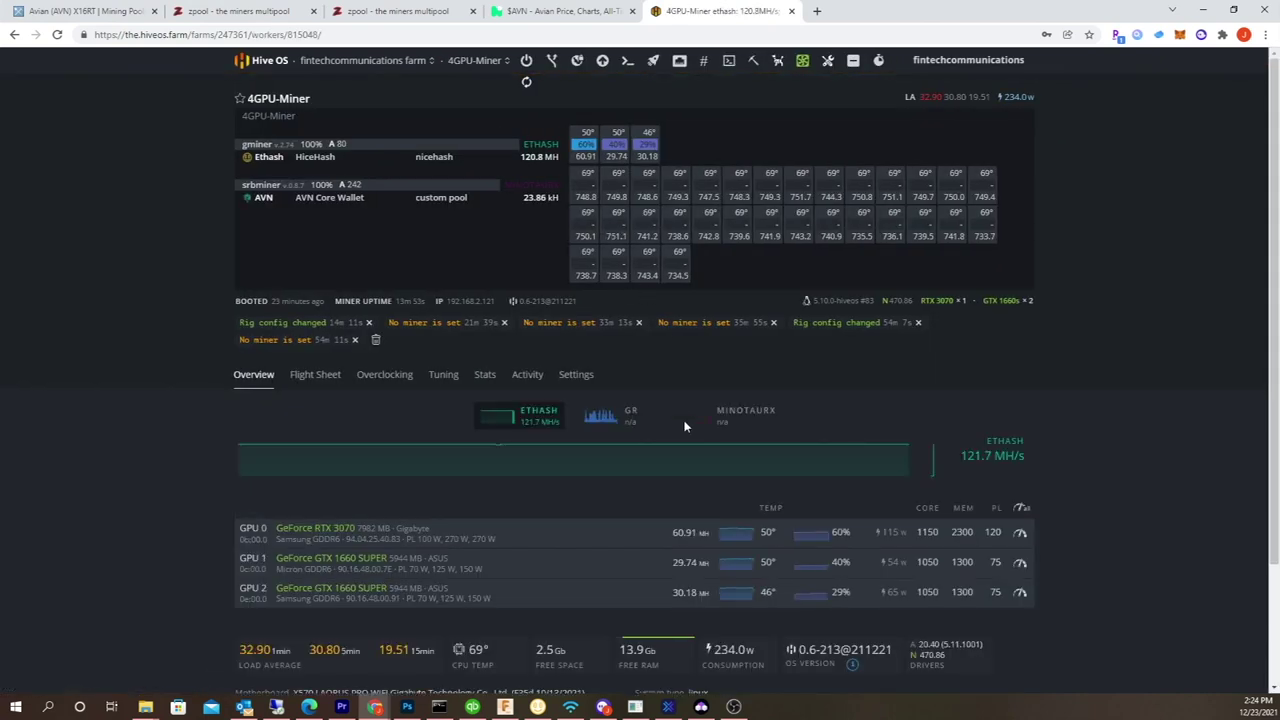
pyautogui.scroll(-2, 684, 426)
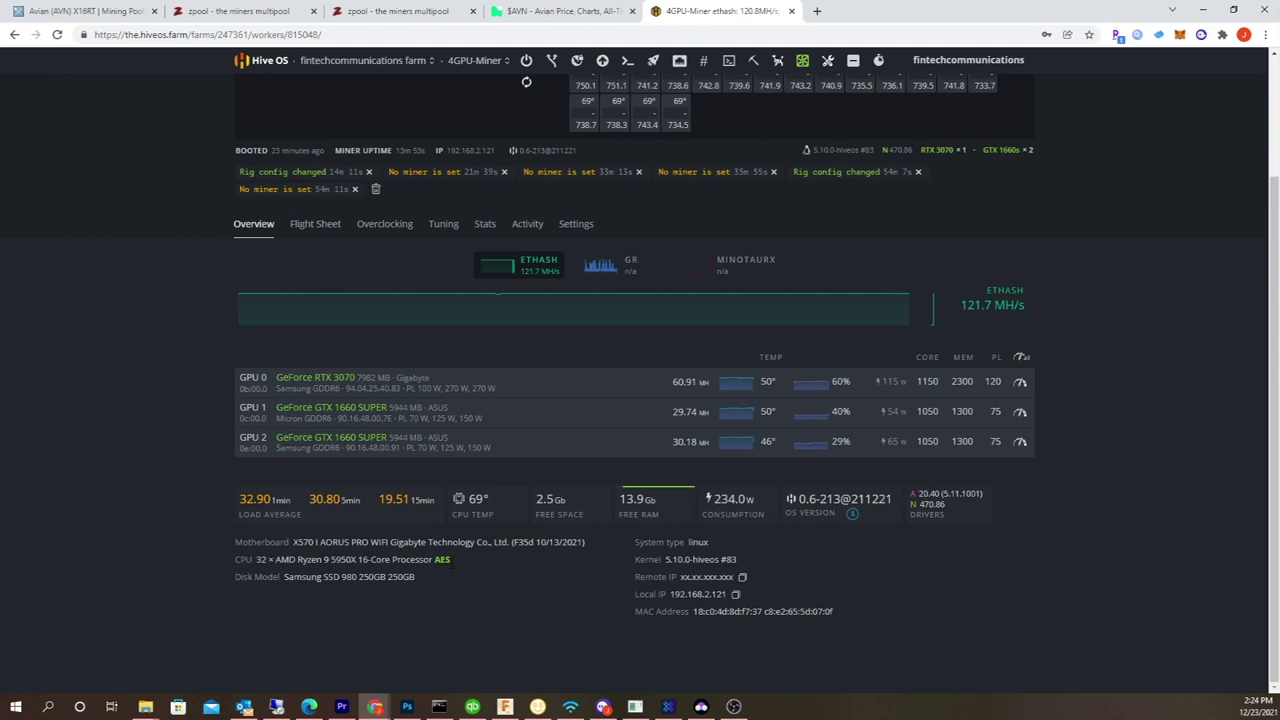
pyautogui.scroll(2, 478, 539)
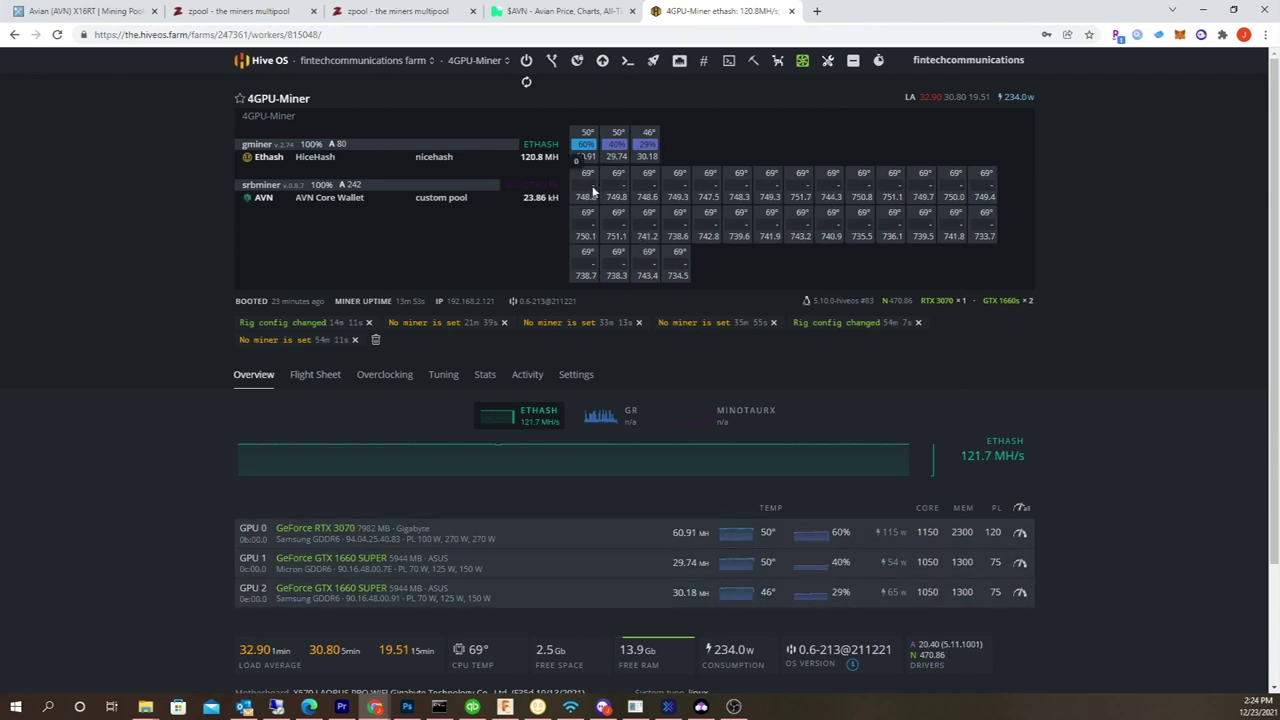
# Check the 6GPU-Home worker's srbminer AVN mining, then open the 6GPU-RX580 worker.
pyautogui.click(478, 60)
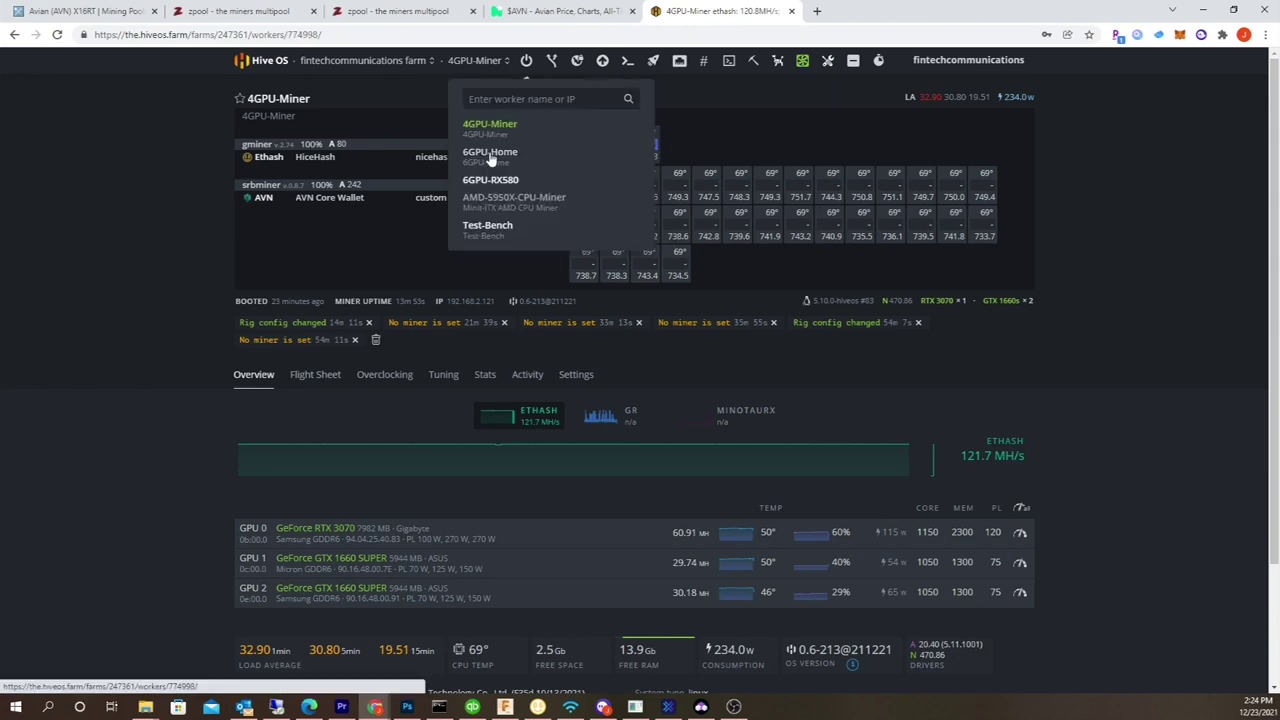
pyautogui.click(488, 150)
pyautogui.scroll(-1, 765, 410)
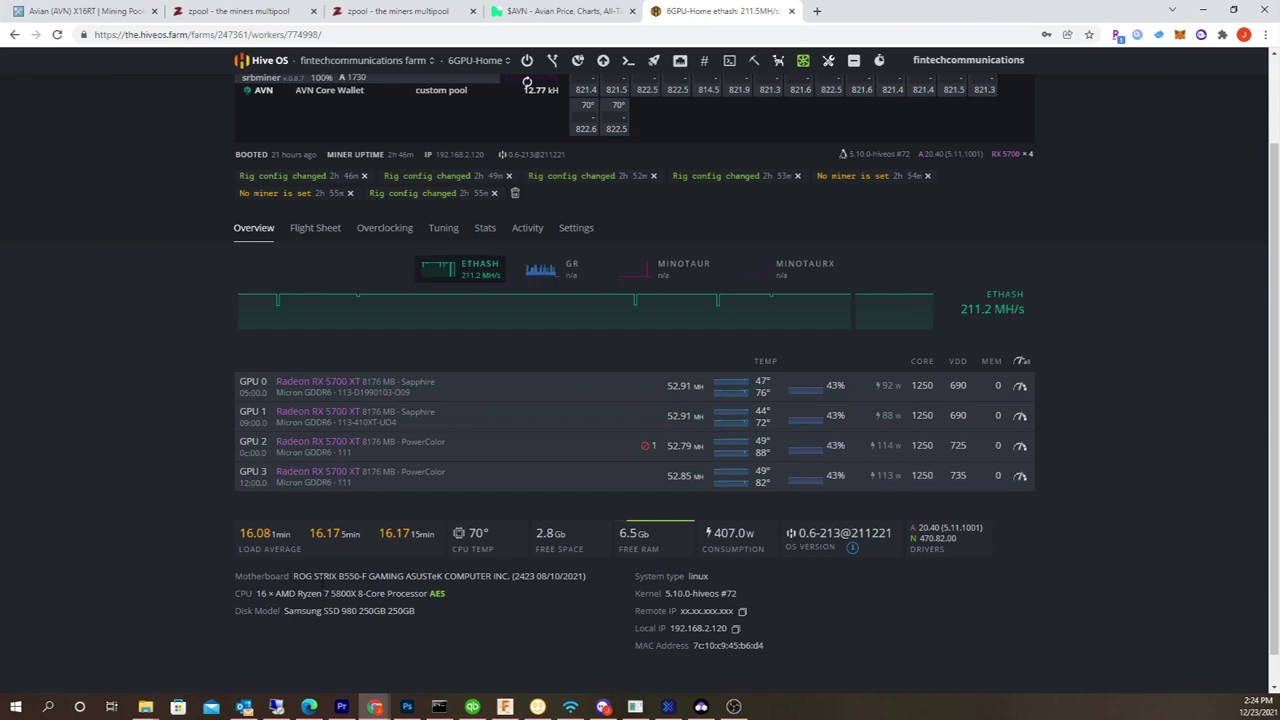
pyautogui.scroll(1, 450, 602)
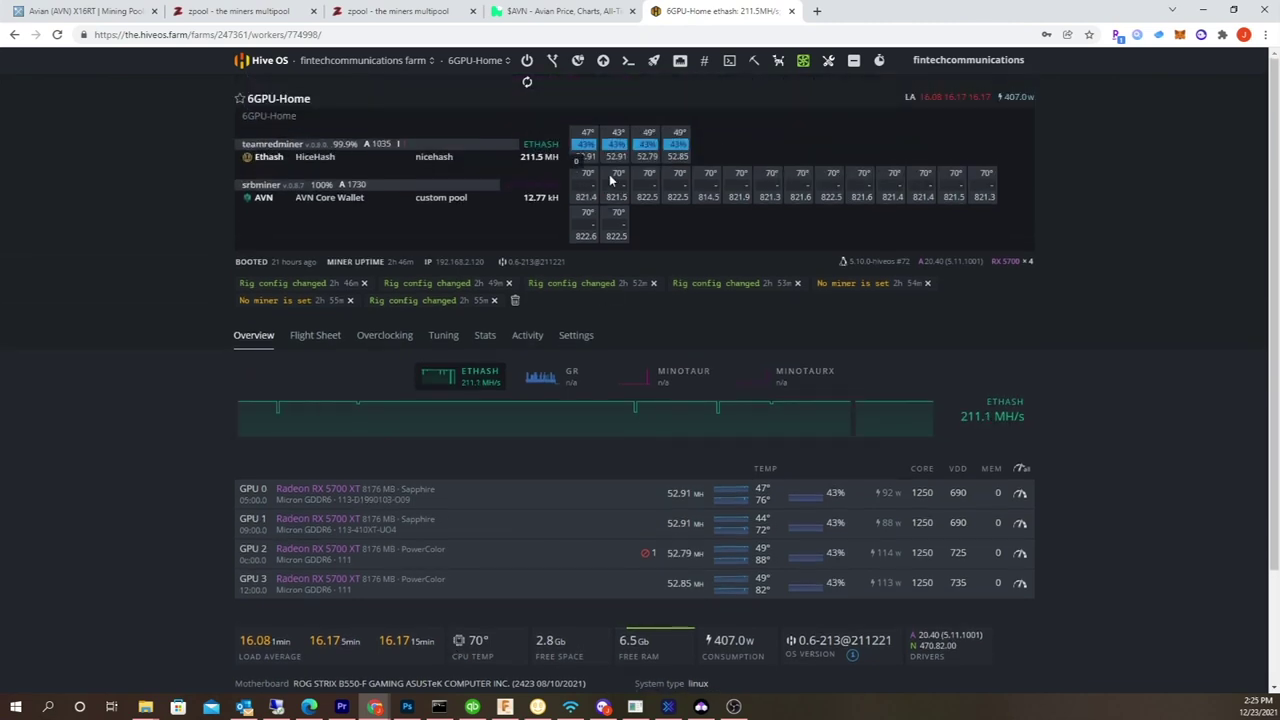
pyautogui.click(473, 62)
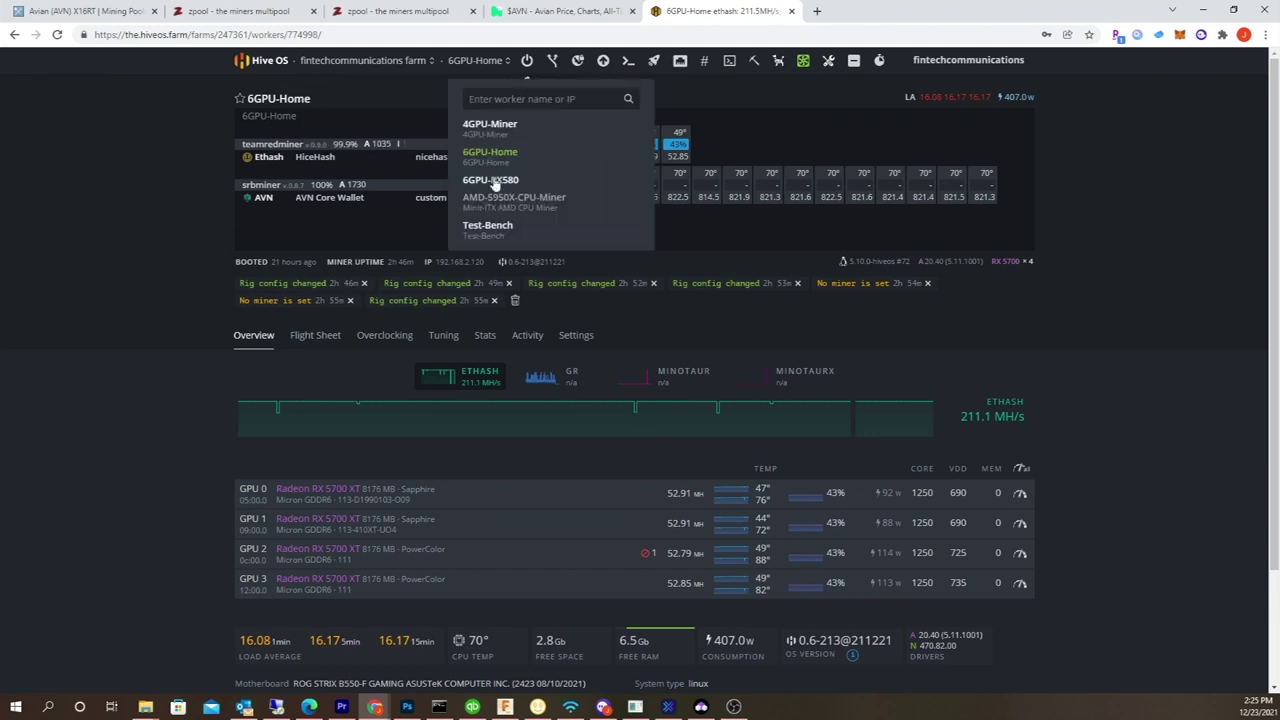
pyautogui.click(494, 184)
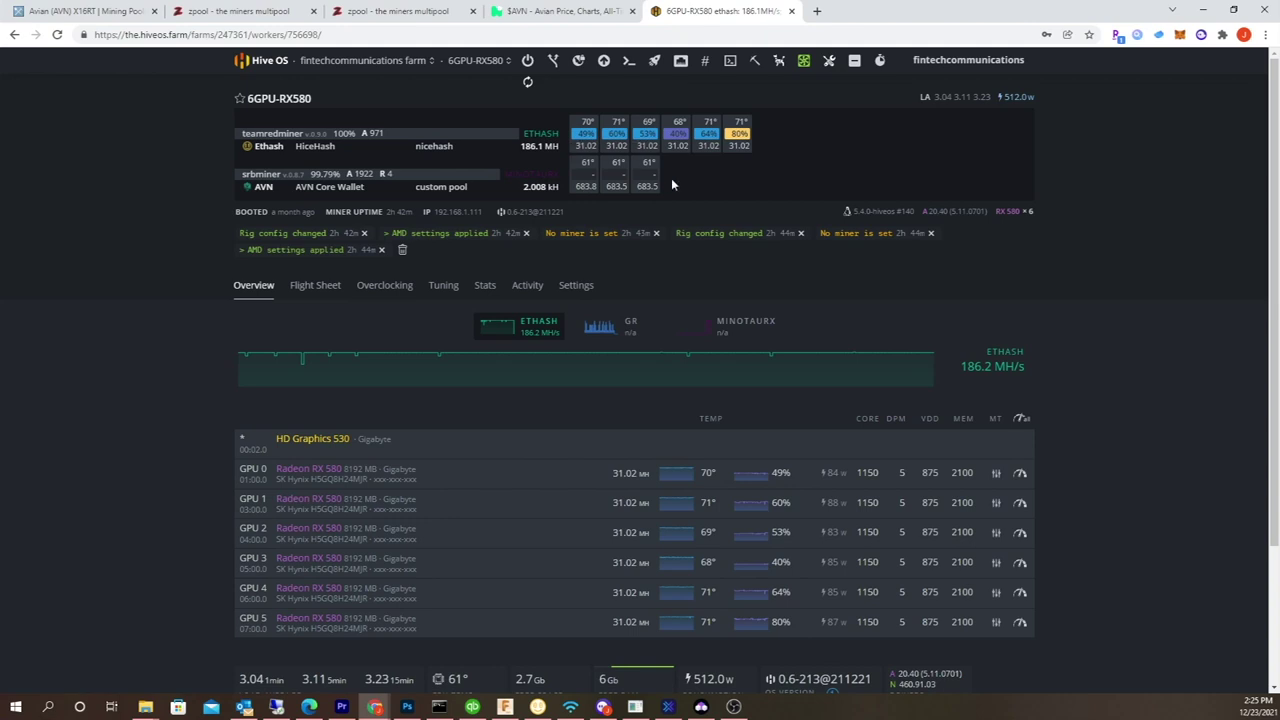
# Review 6GPU-RX580's flight sheet (srbminer, AVN, minotaurx on zpool, pass c=AVN), then open 4GPU-Miner.
pyautogui.click(306, 289)
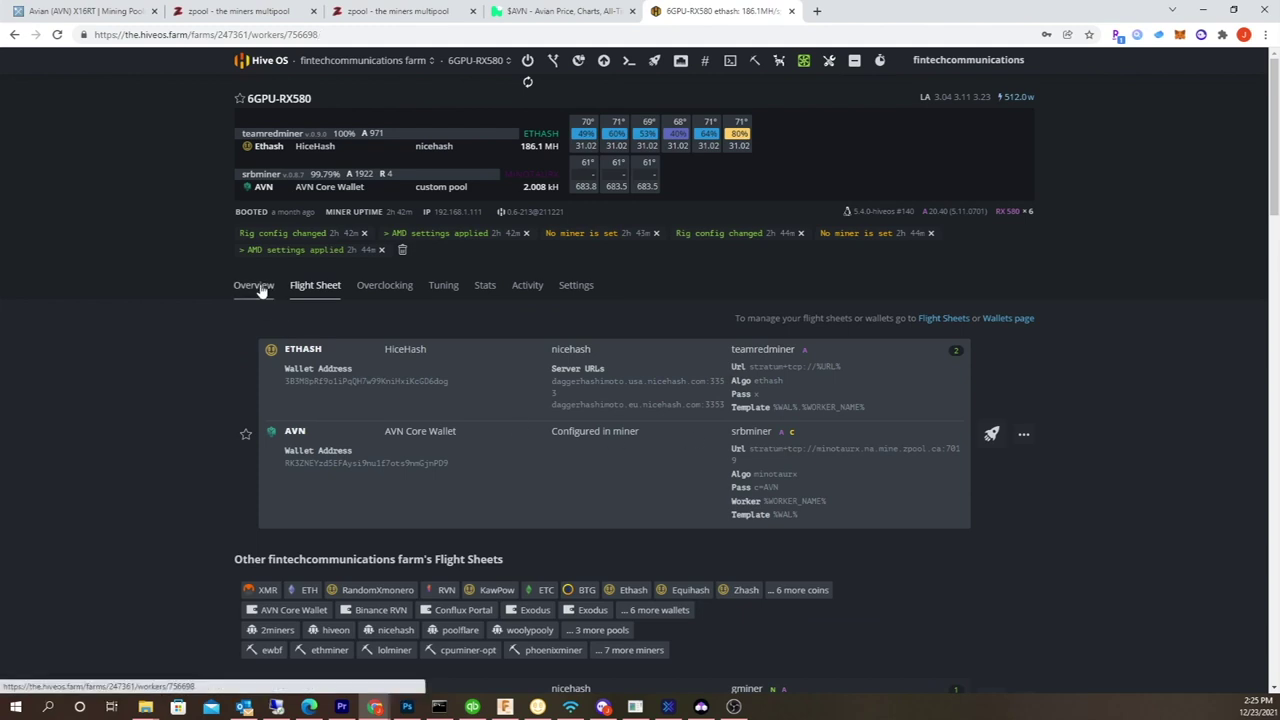
pyautogui.click(262, 287)
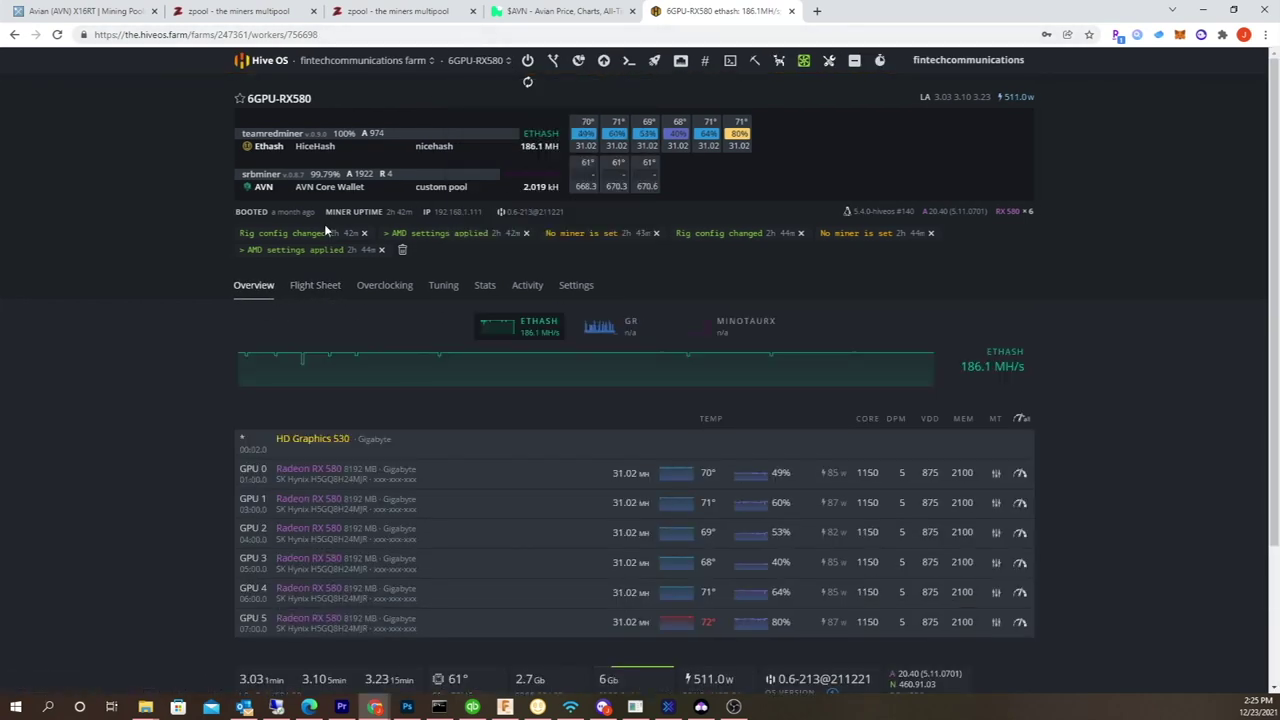
pyautogui.click(322, 291)
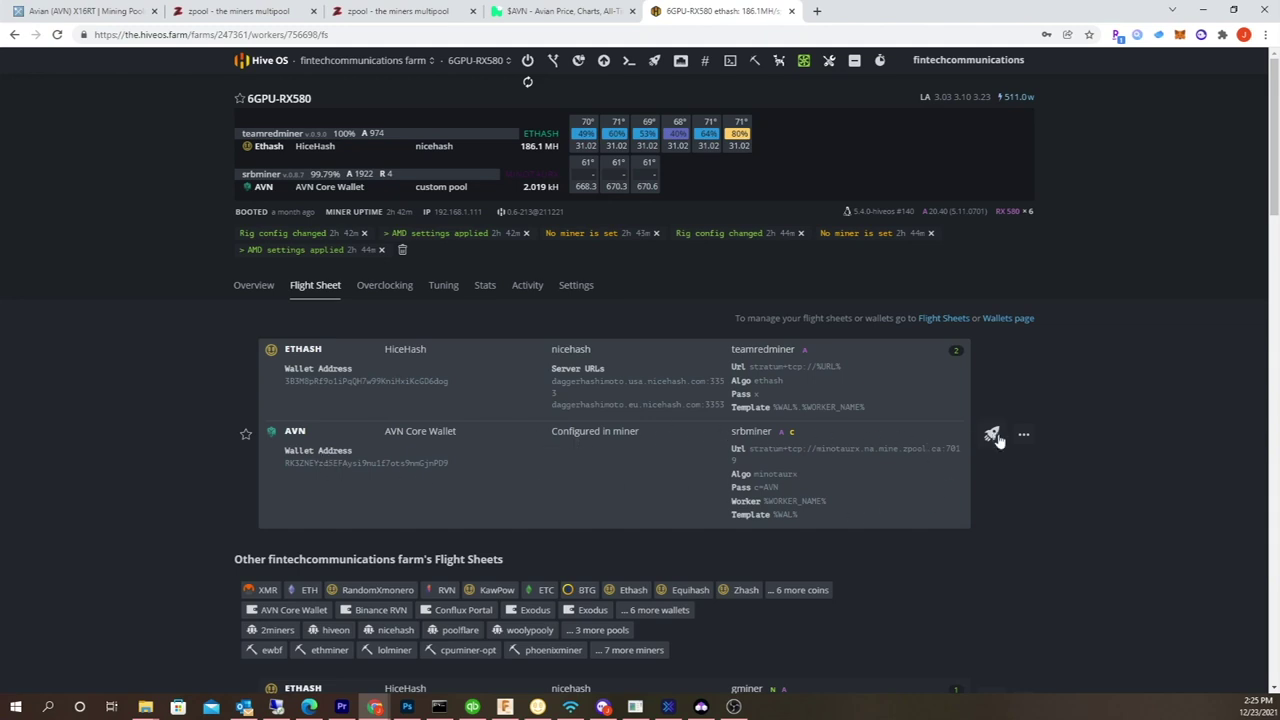
pyautogui.click(490, 62)
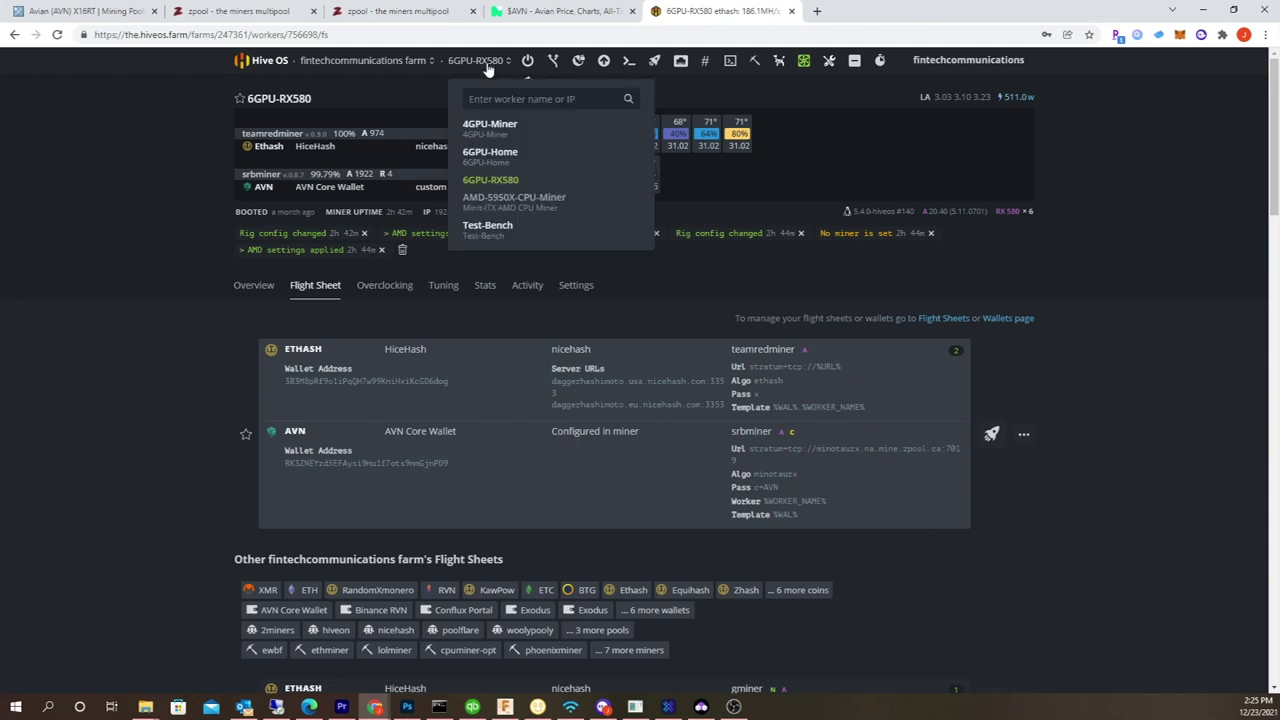
pyautogui.click(490, 126)
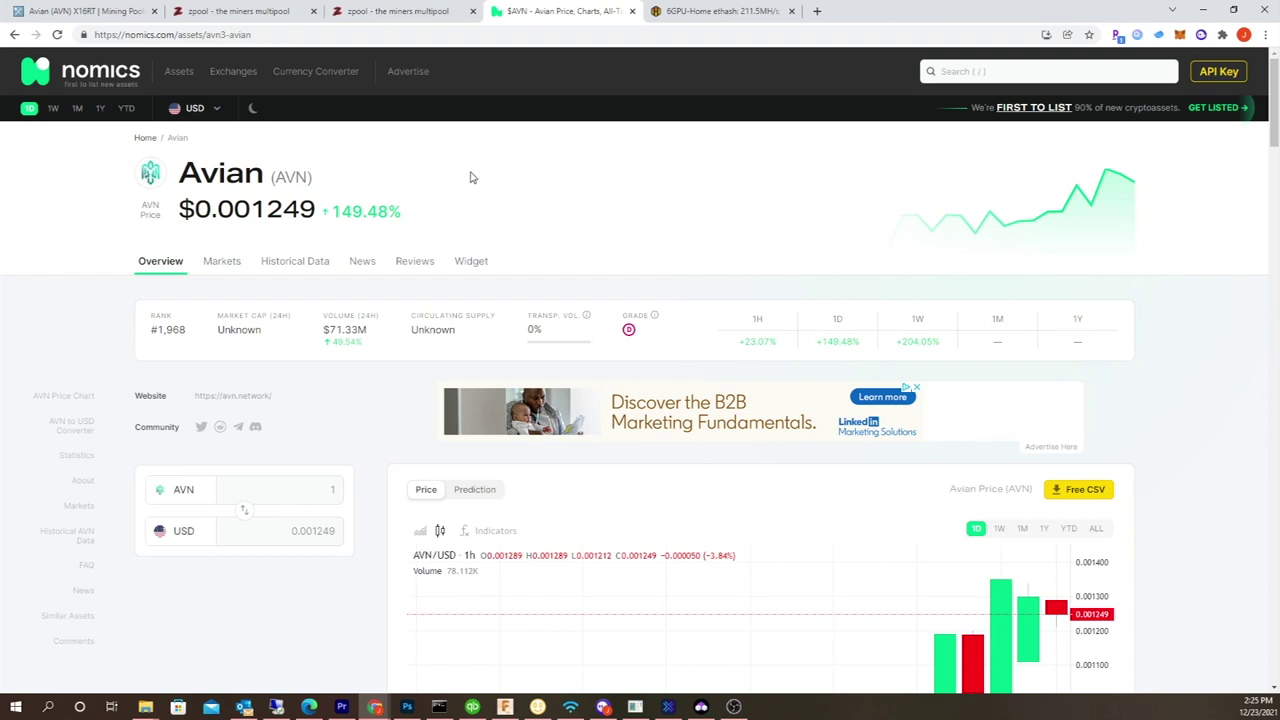
# Leave Nomics' $0.001249 Avian price page for MiningPoolStats' Avian pool list.
pyautogui.click(706, 12)
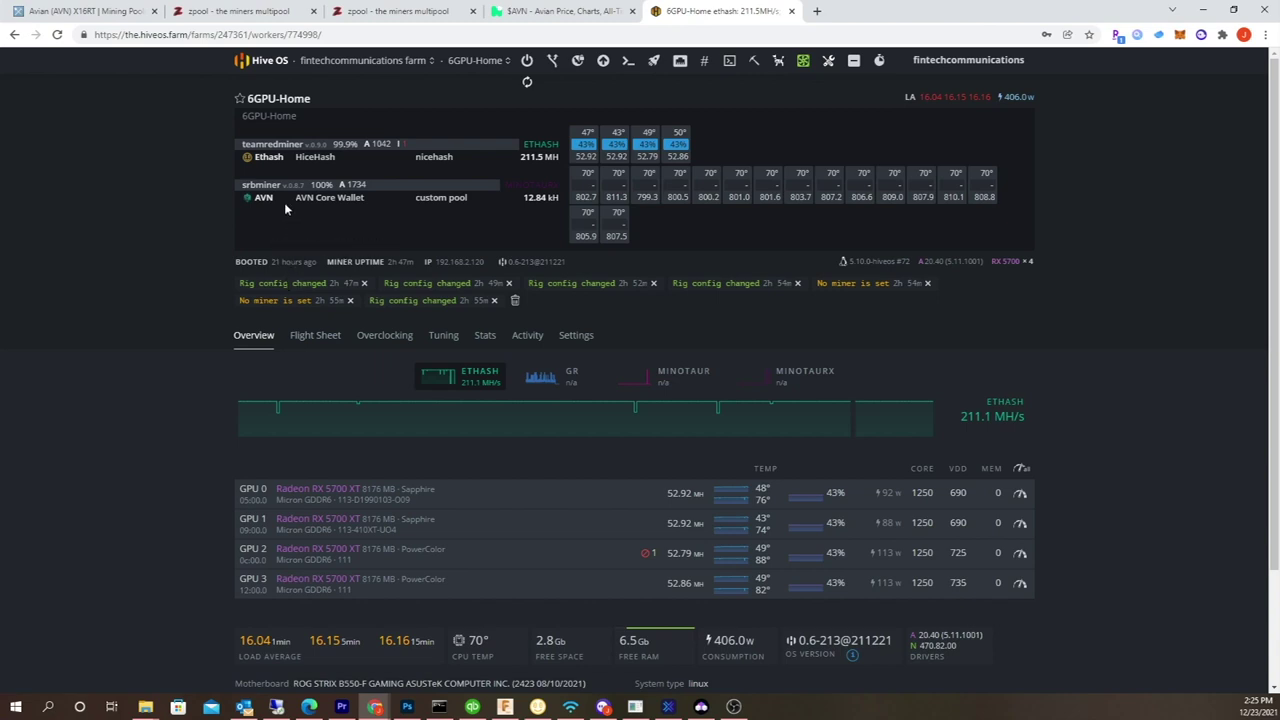
pyautogui.click(105, 12)
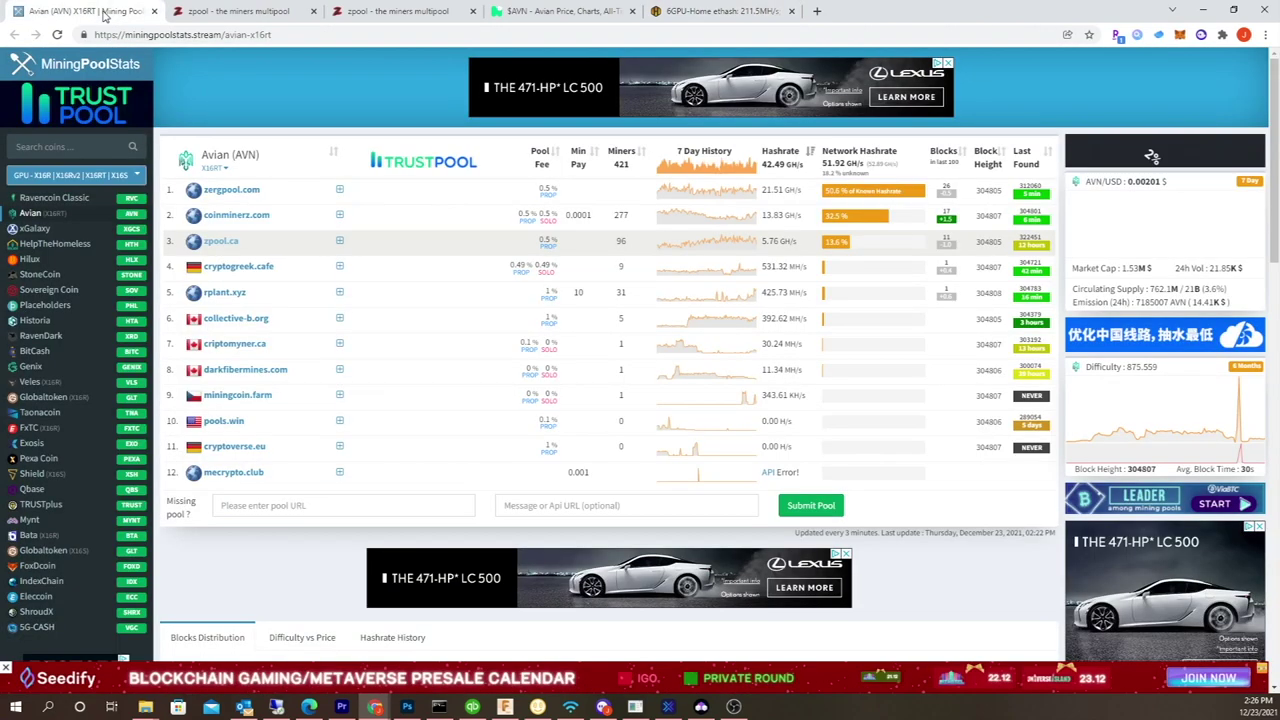
# Review the zpool AVN wallet: 47.50643587 AVN pending, minotaurx hashrate chart, four SRBMiner-MULTI miners.
pyautogui.click(404, 13)
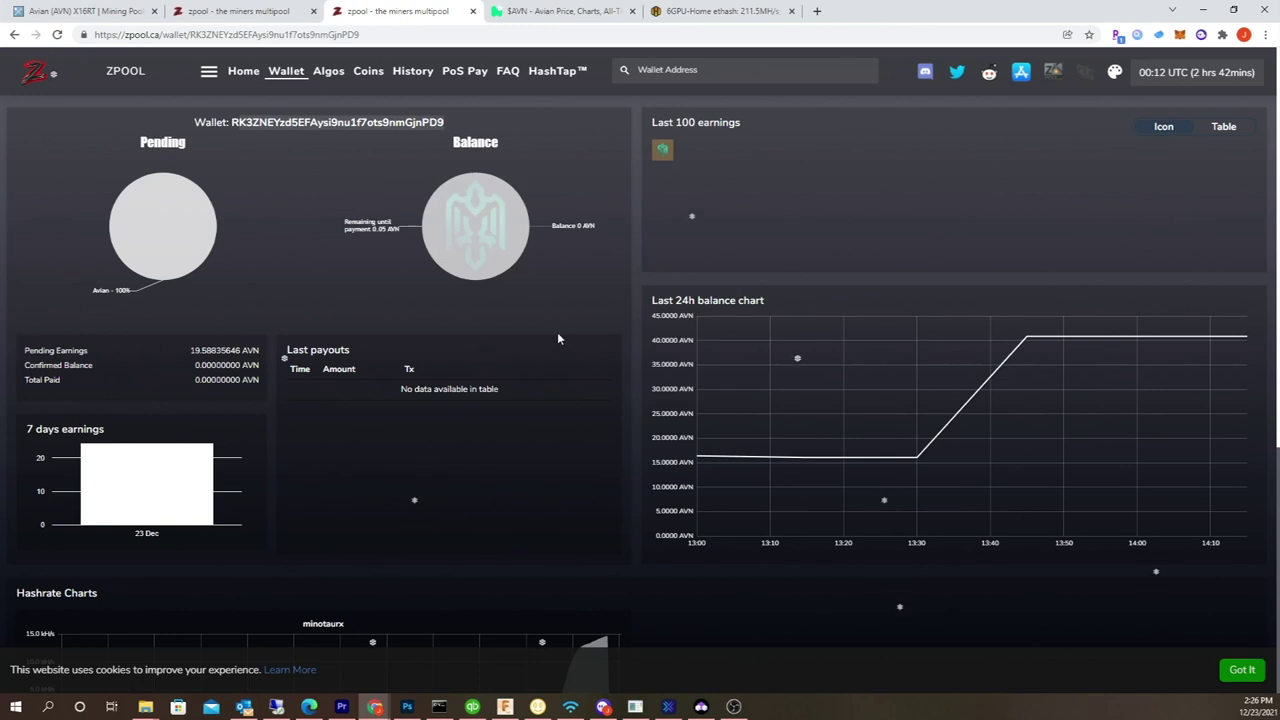
pyautogui.scroll(-3, 557, 339)
pyautogui.scroll(3, 555, 335)
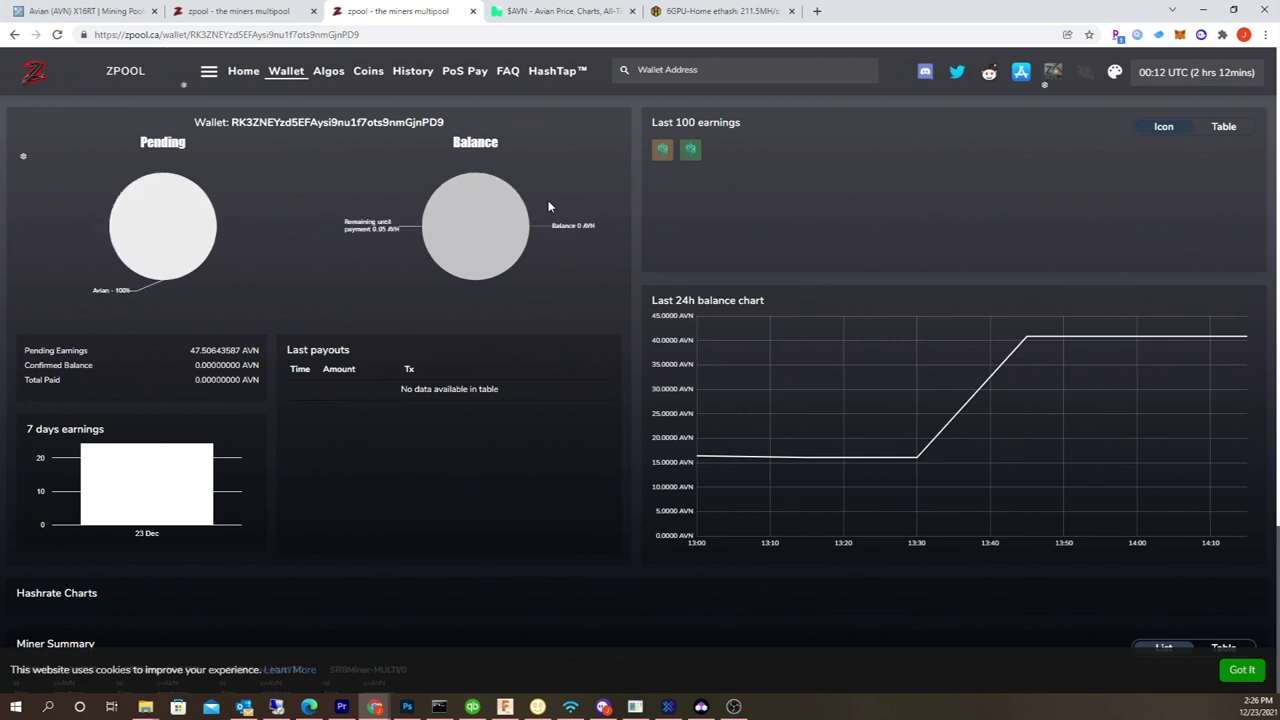
pyautogui.scroll(-2, 548, 205)
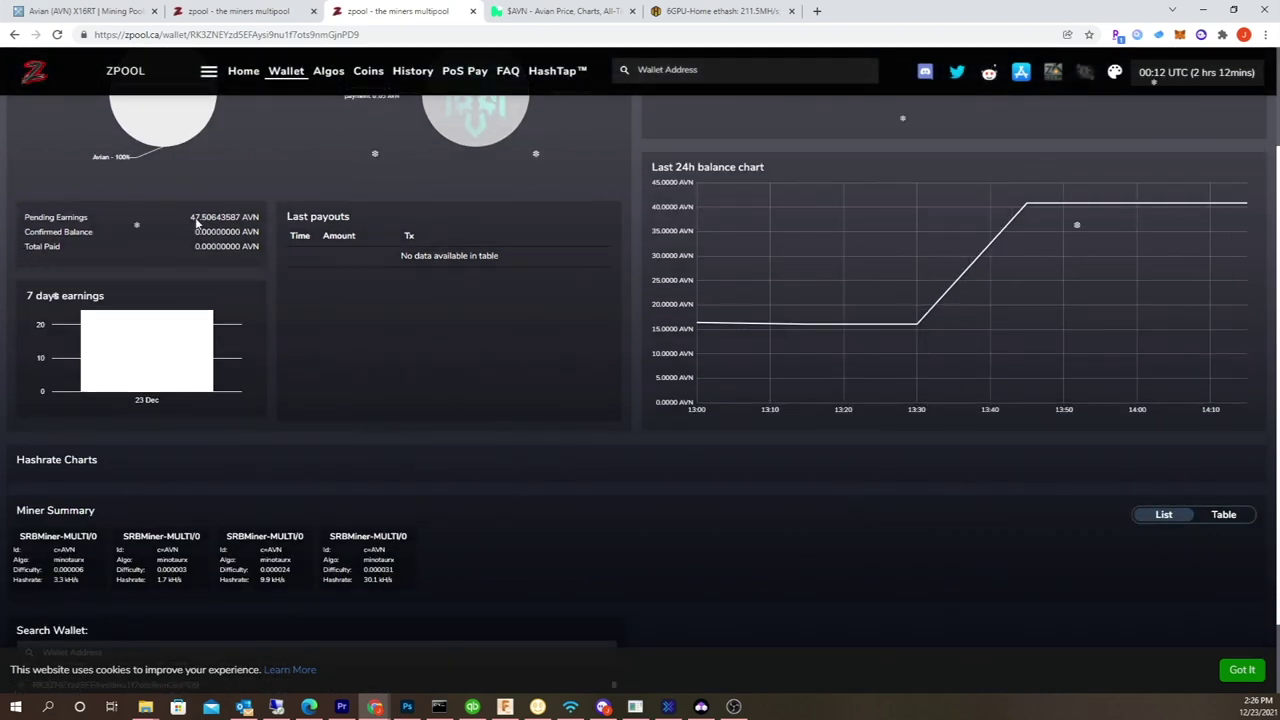
pyautogui.scroll(-1, 516, 420)
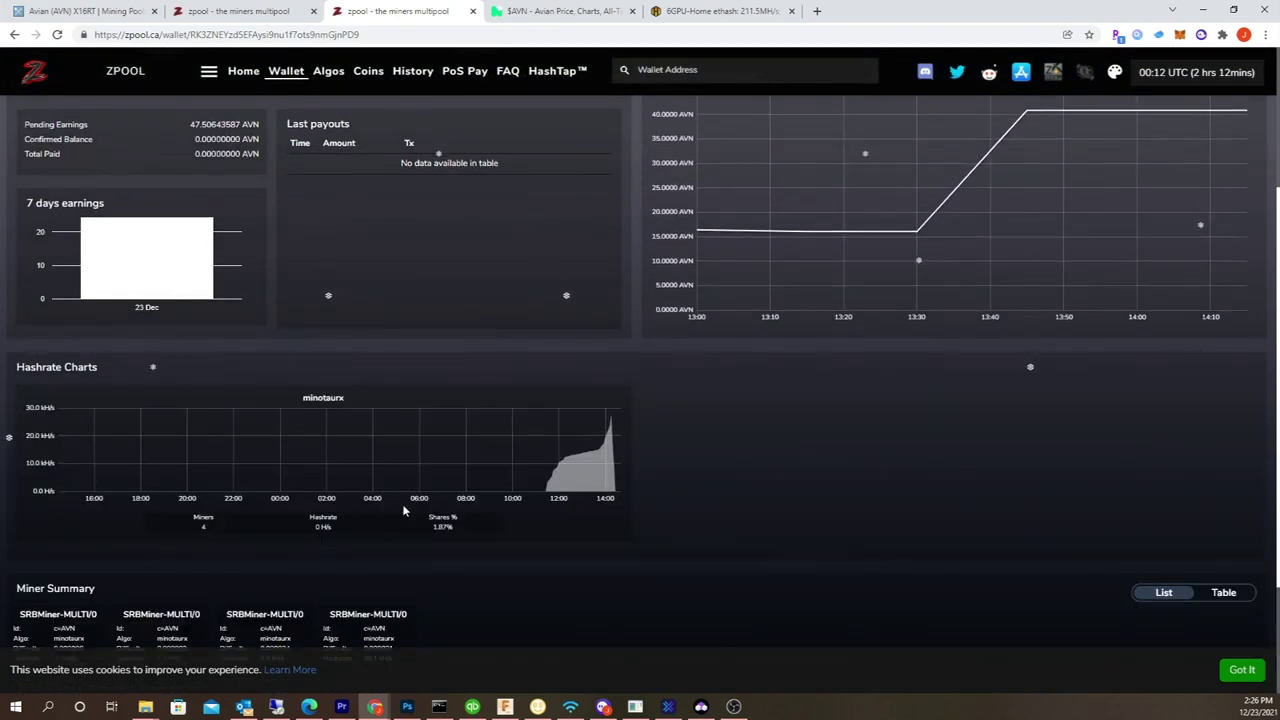
pyautogui.scroll(-2, 577, 499)
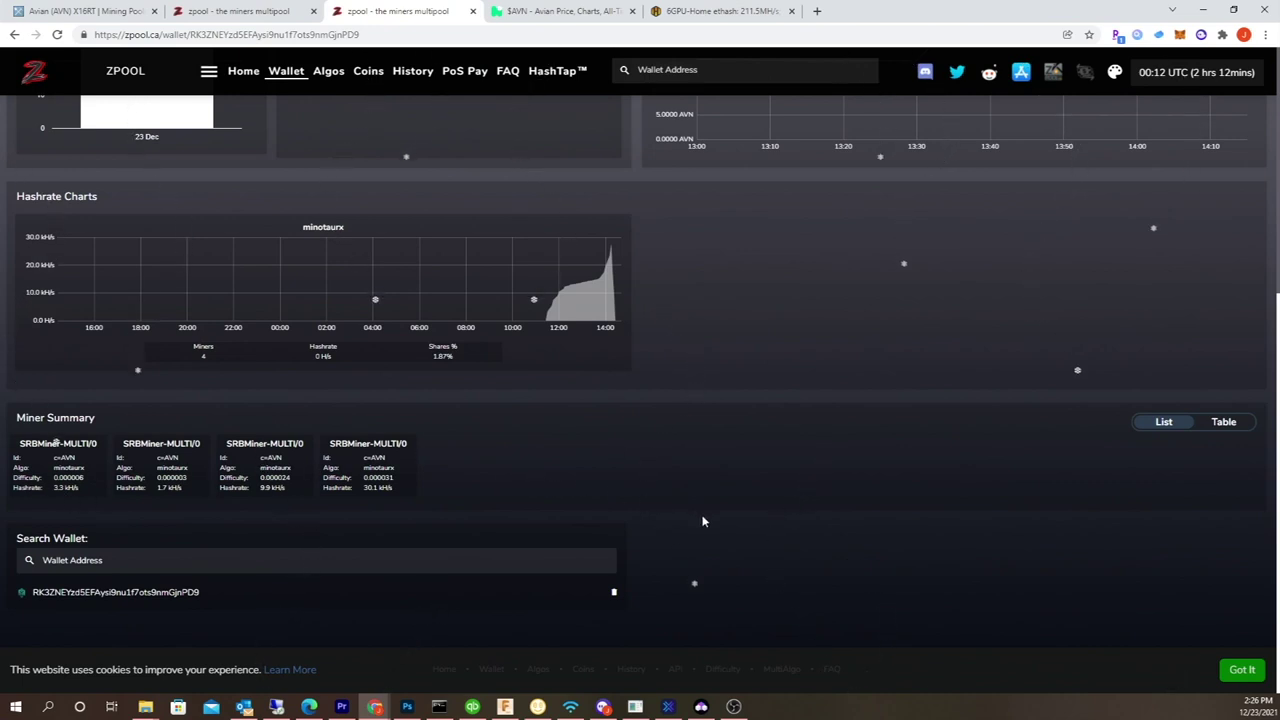
pyautogui.scroll(3, 702, 520)
pyautogui.scroll(1, 702, 520)
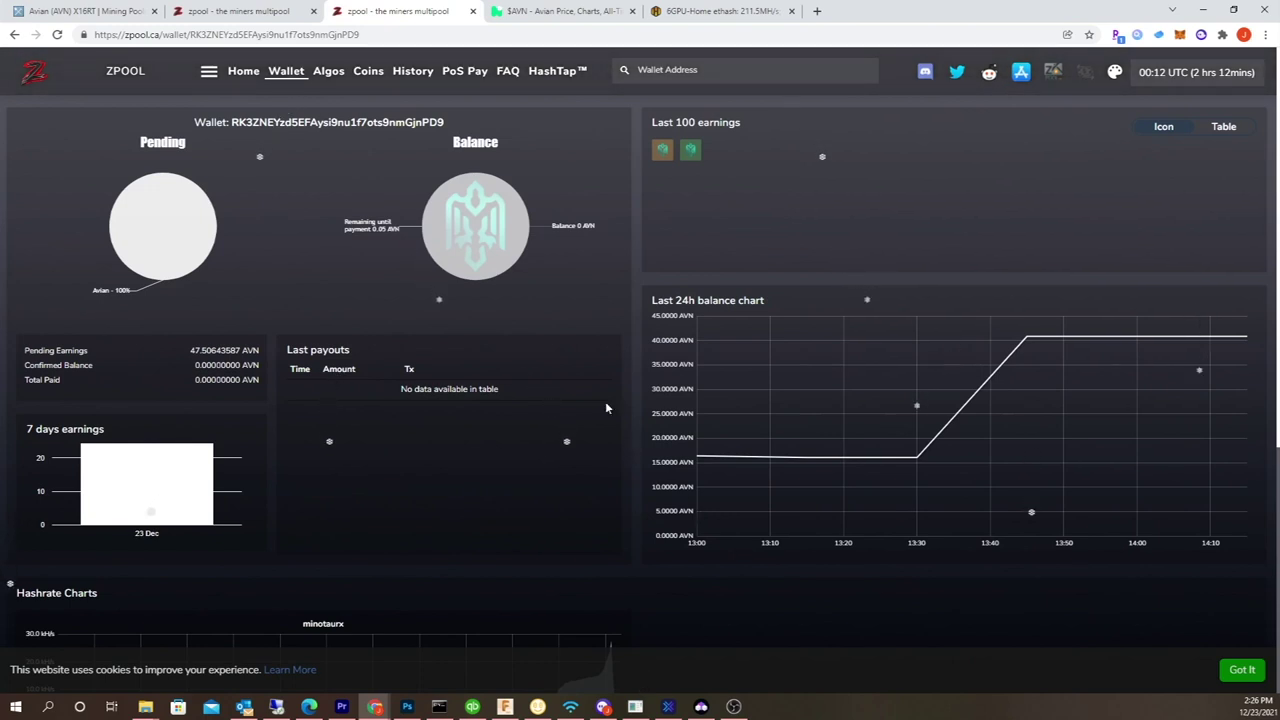